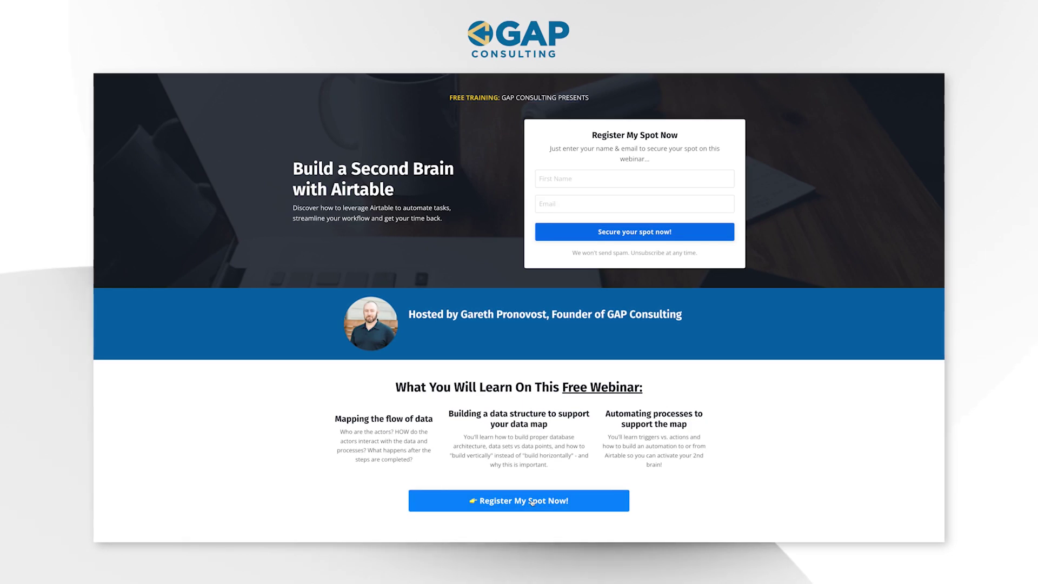
Enter the e-mail address in the webinar registration form.
left_click(459, 318)
type("yourname@")
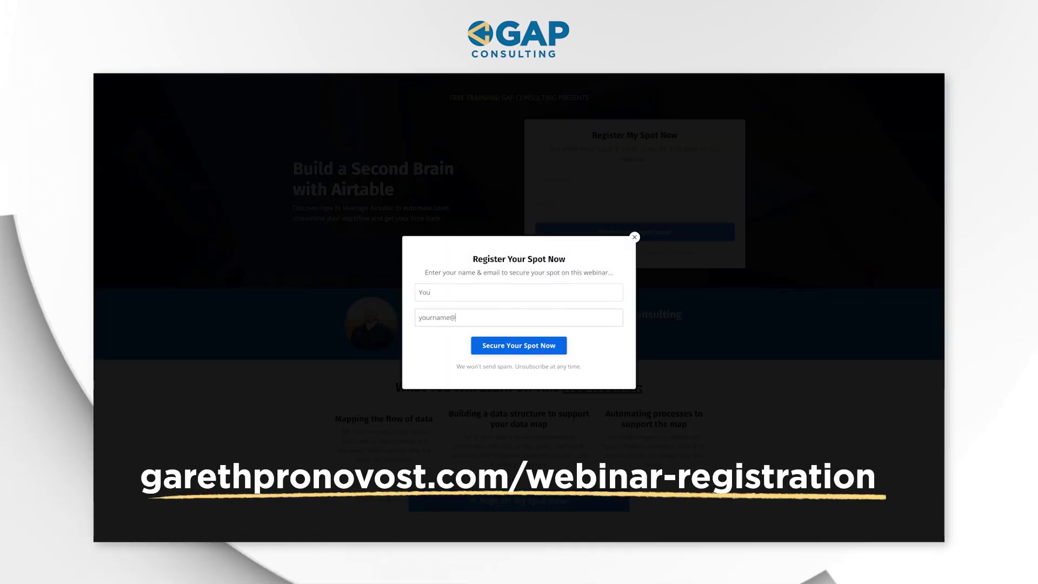
type("youremail.com")
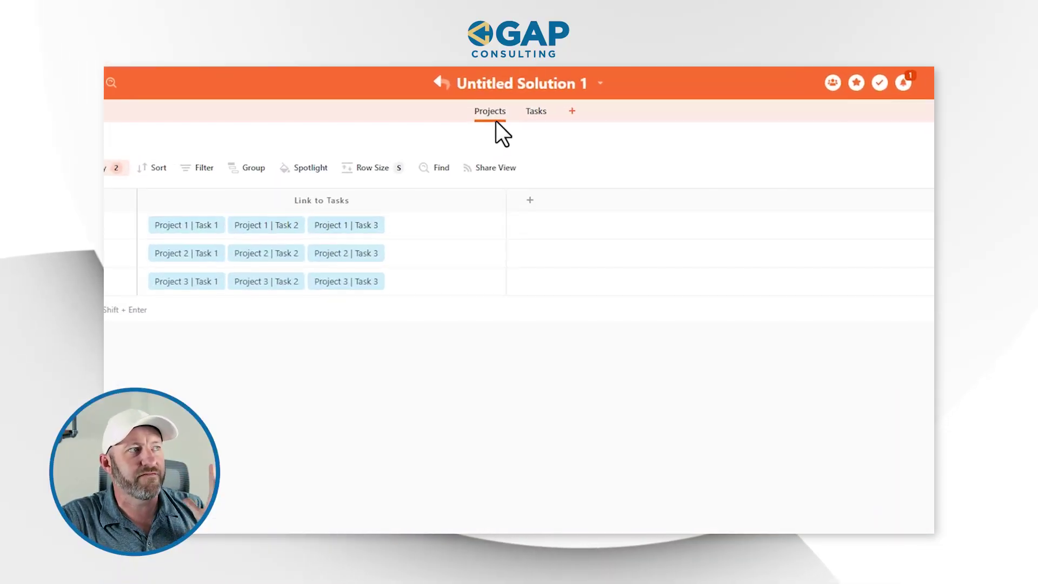
Switch from the Projects table to Tasks and set the due date of Project 1's Task 1 to Jun 30, 2023.
left_click(244, 223)
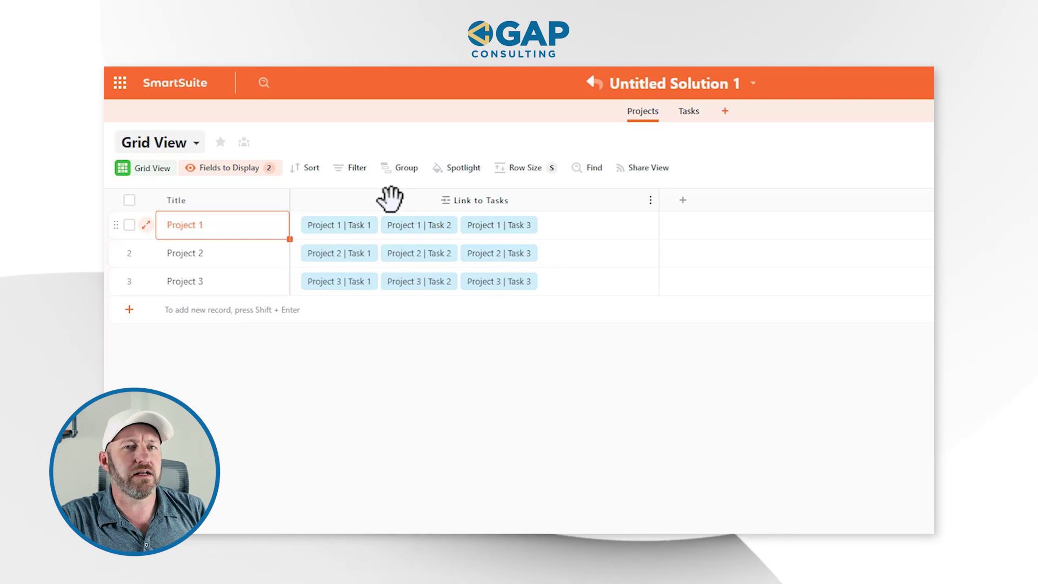
left_click(688, 119)
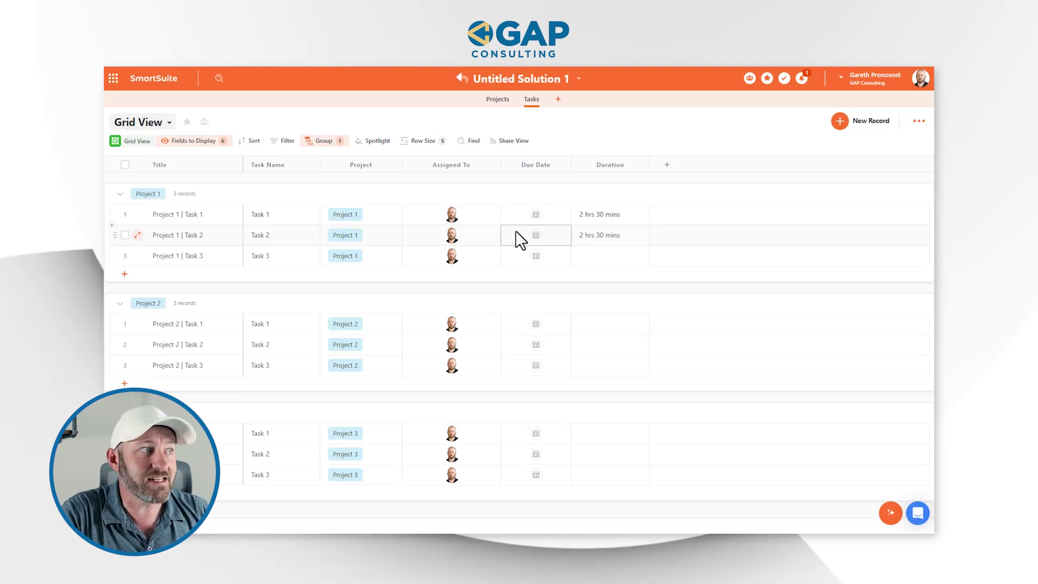
left_click(459, 217)
left_click(556, 229)
left_click(541, 223)
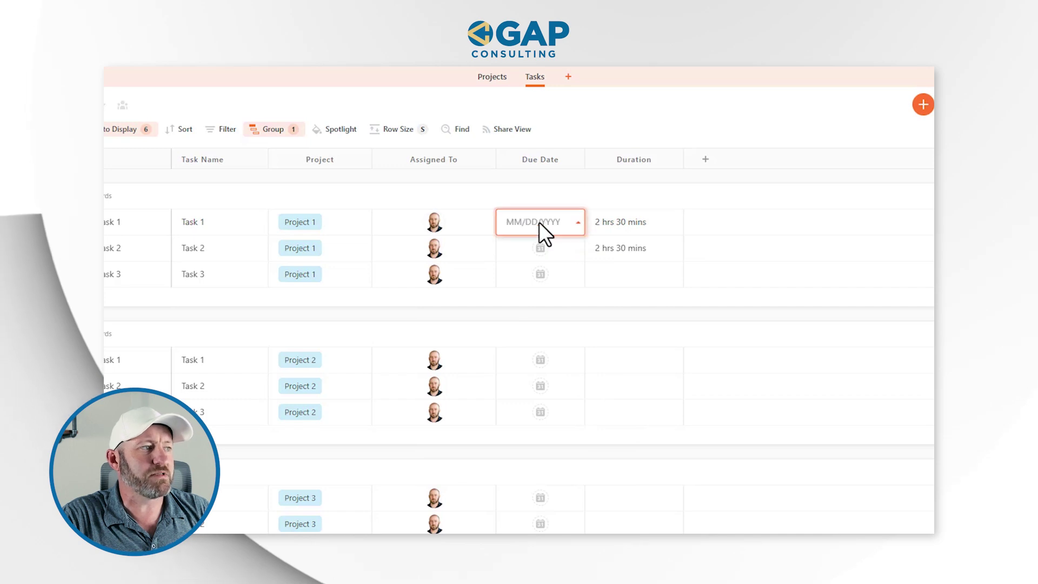
left_click(582, 462)
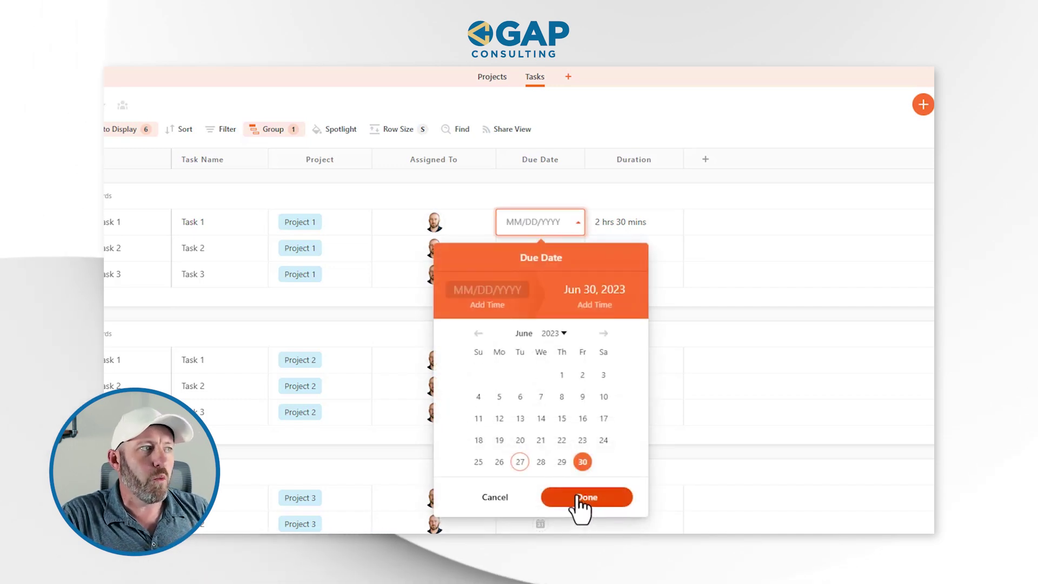
left_click(580, 497)
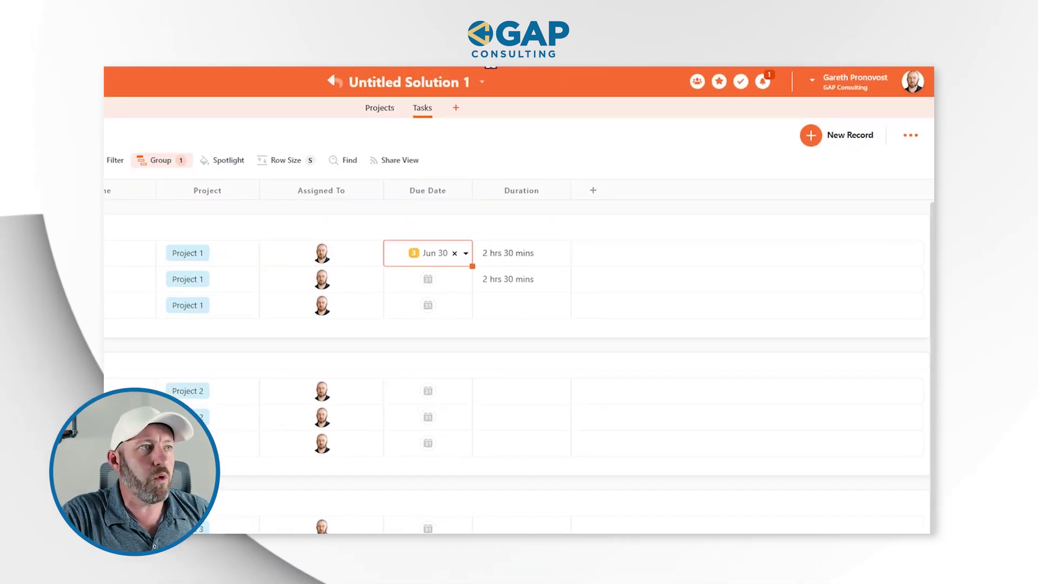
Examine the open assignments under Untitled Solution 1 in My Work, and close the overview.
left_click(741, 83)
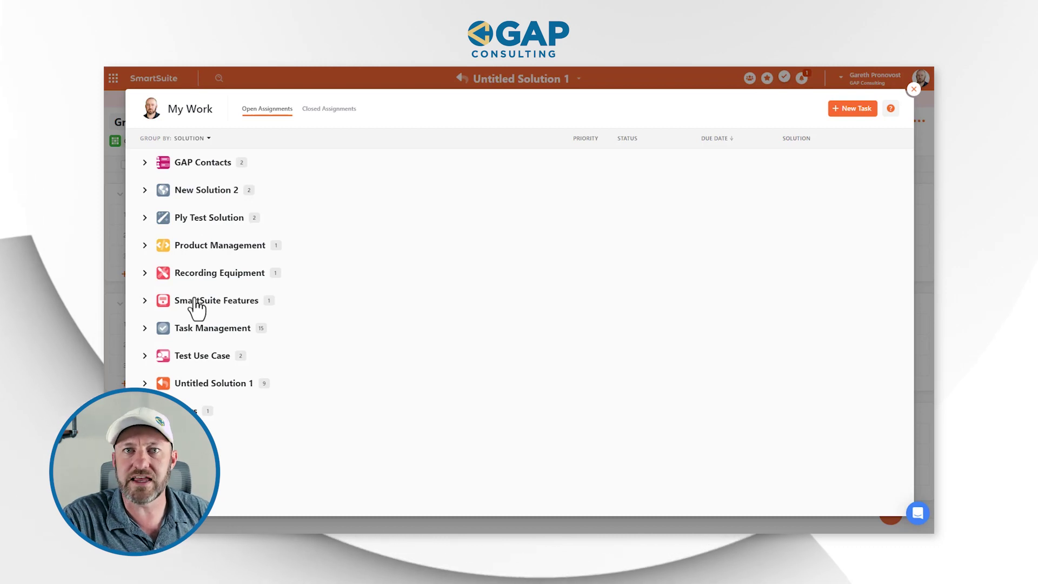
left_click(145, 383)
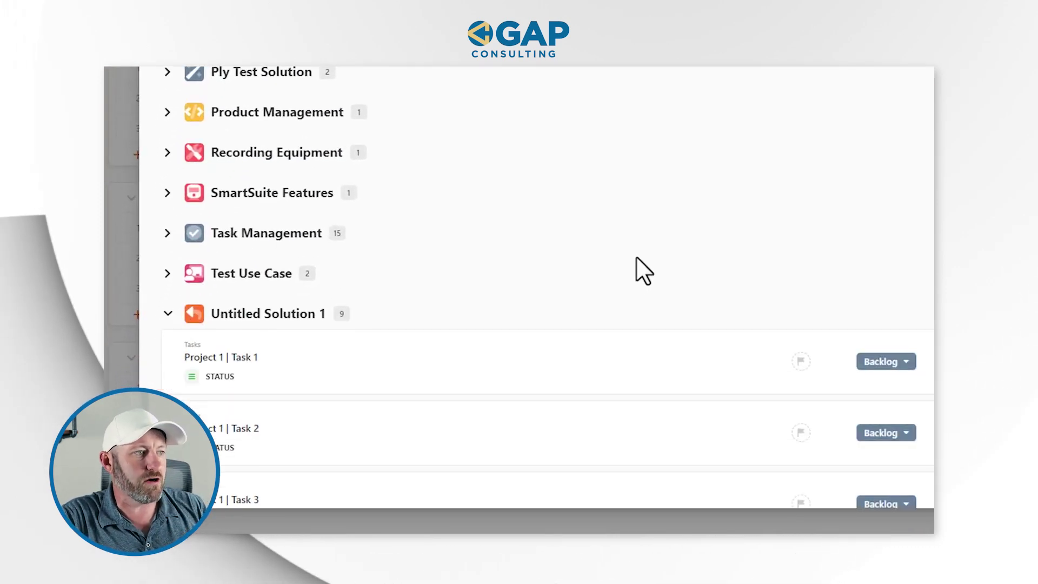
scroll(494, 254, "down", 5)
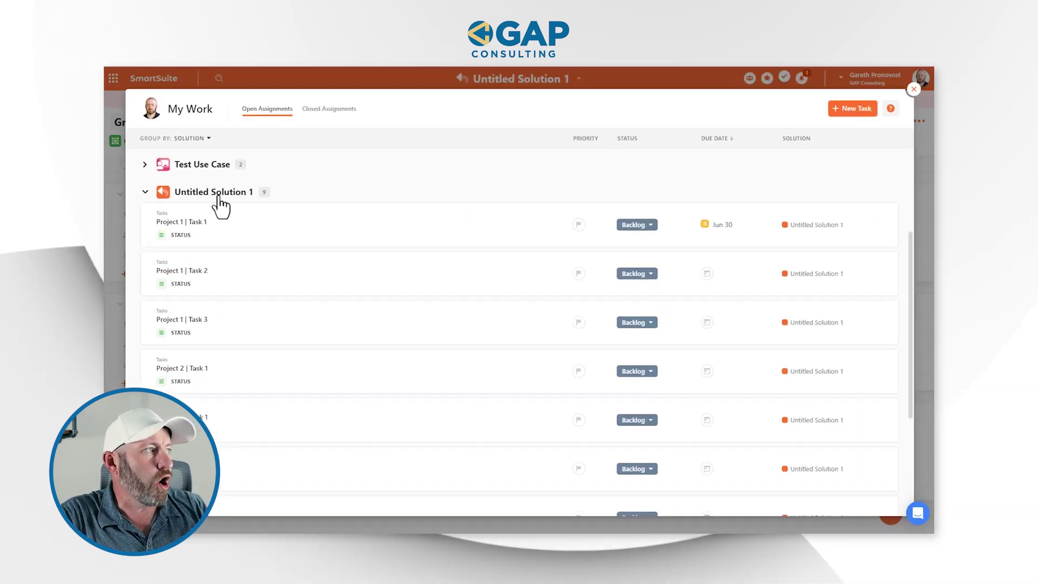
scroll(220, 204, "up", 4)
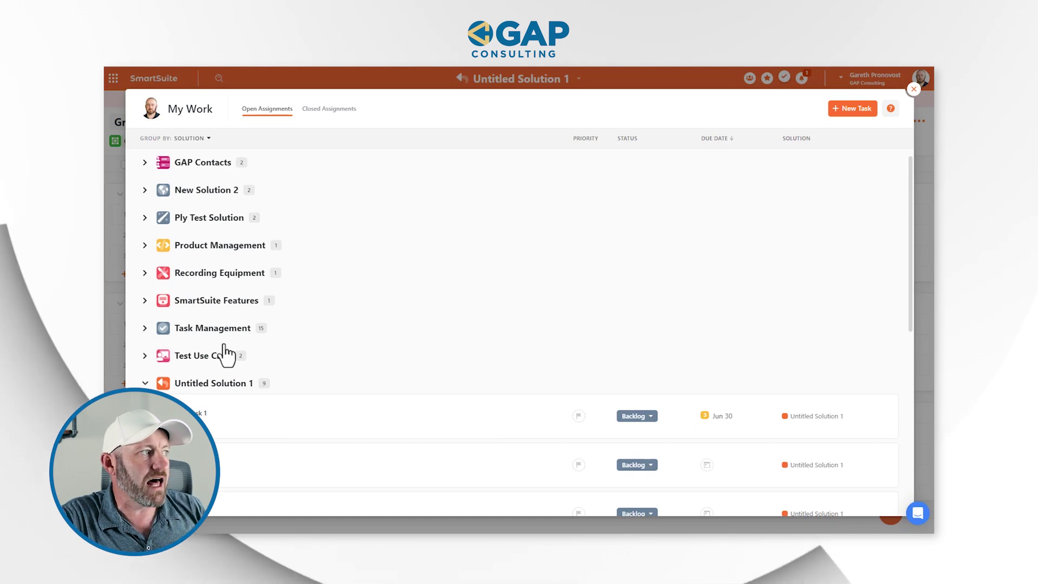
scroll(231, 341, "down", 5)
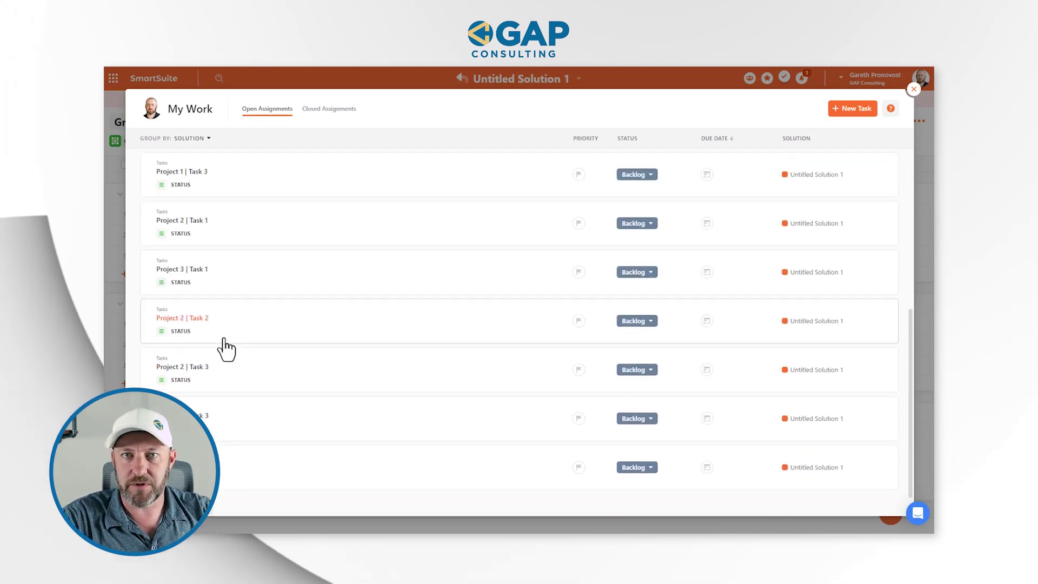
left_click(914, 90)
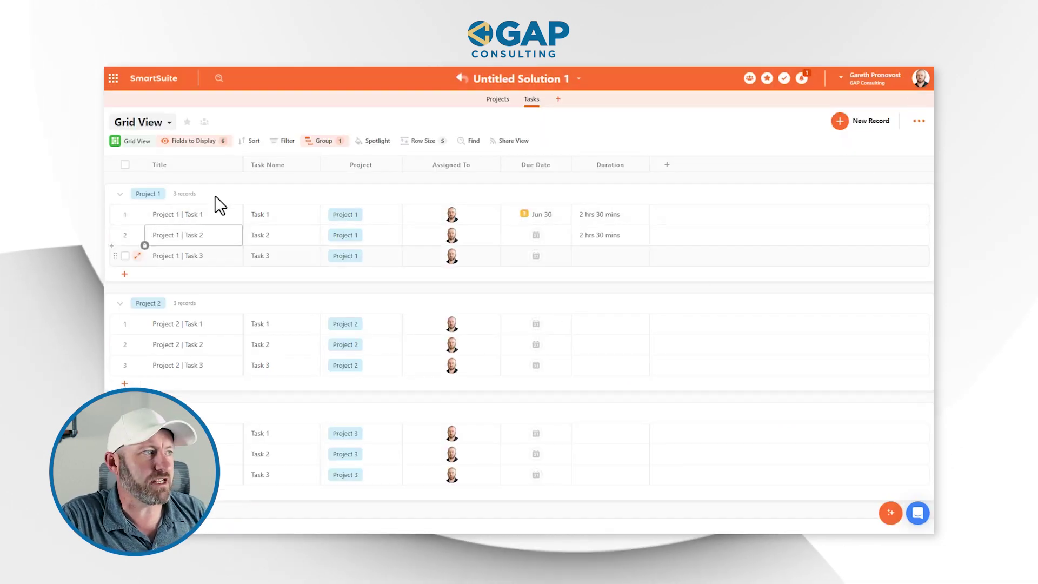
Review the Duration field's display and duration format settings in the Tasks table and update the field.
left_click(302, 217)
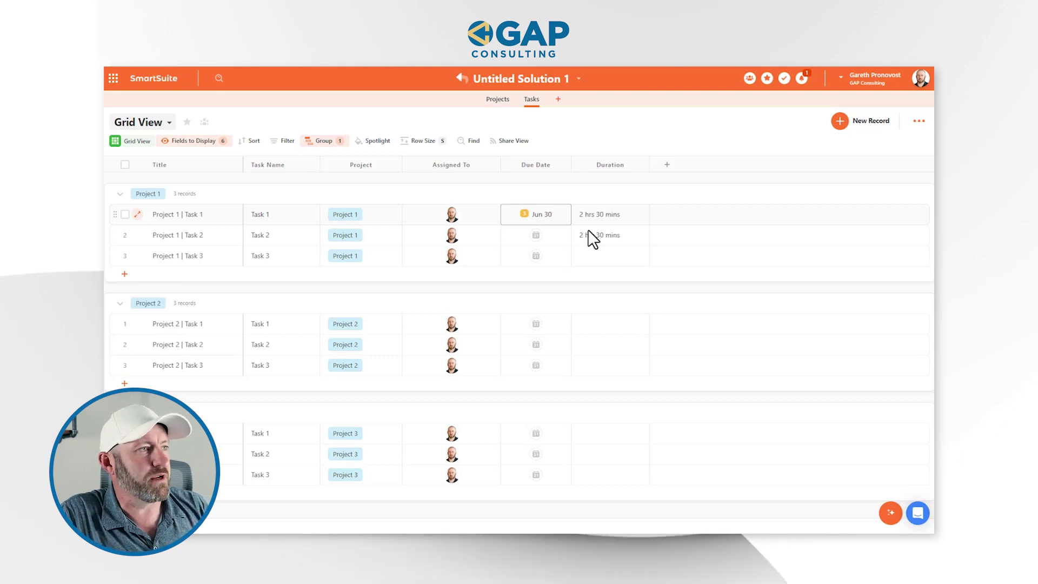
left_click(599, 219)
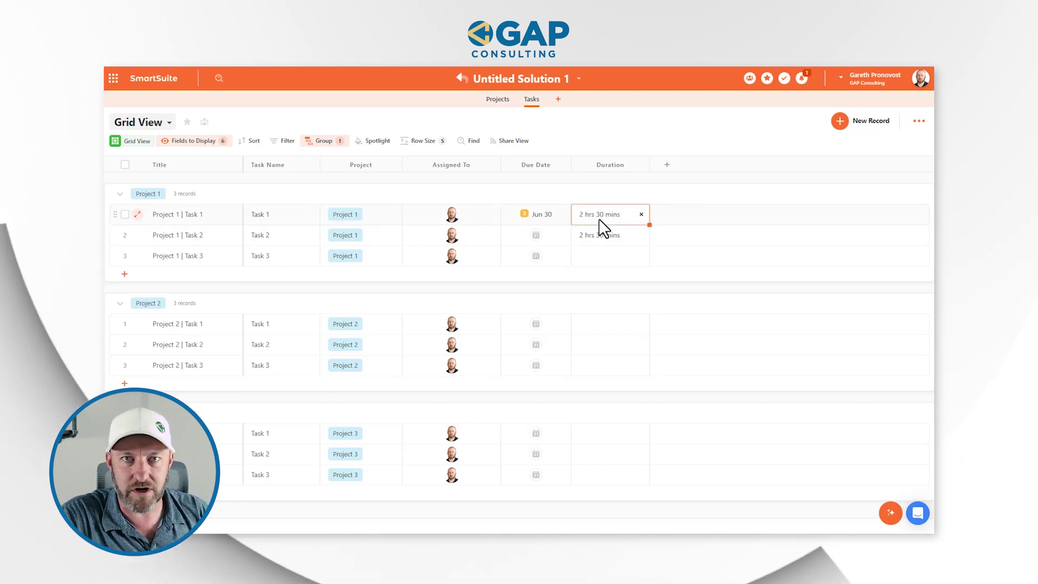
mouse_move(609, 162)
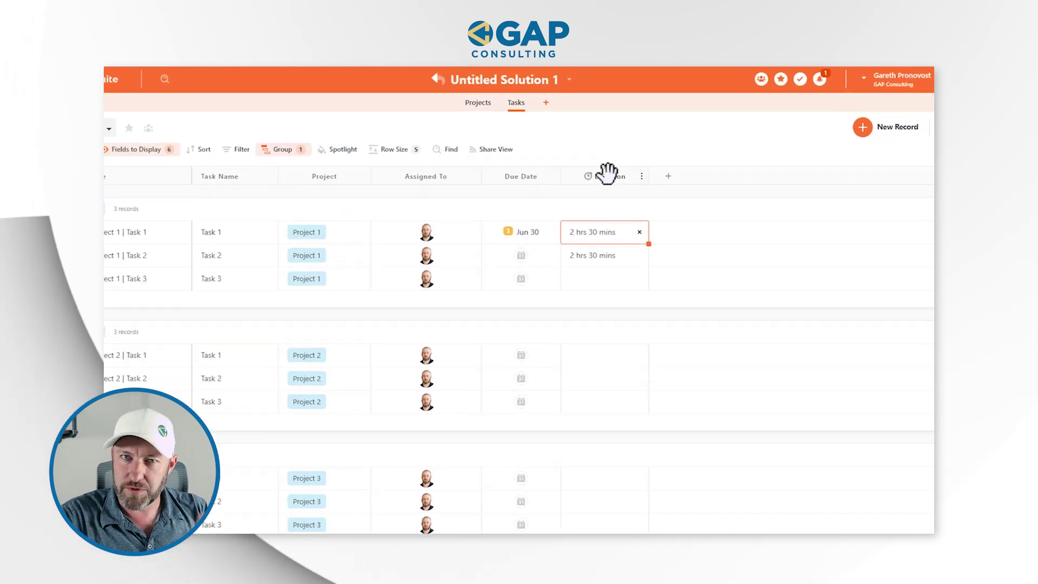
left_click(601, 191)
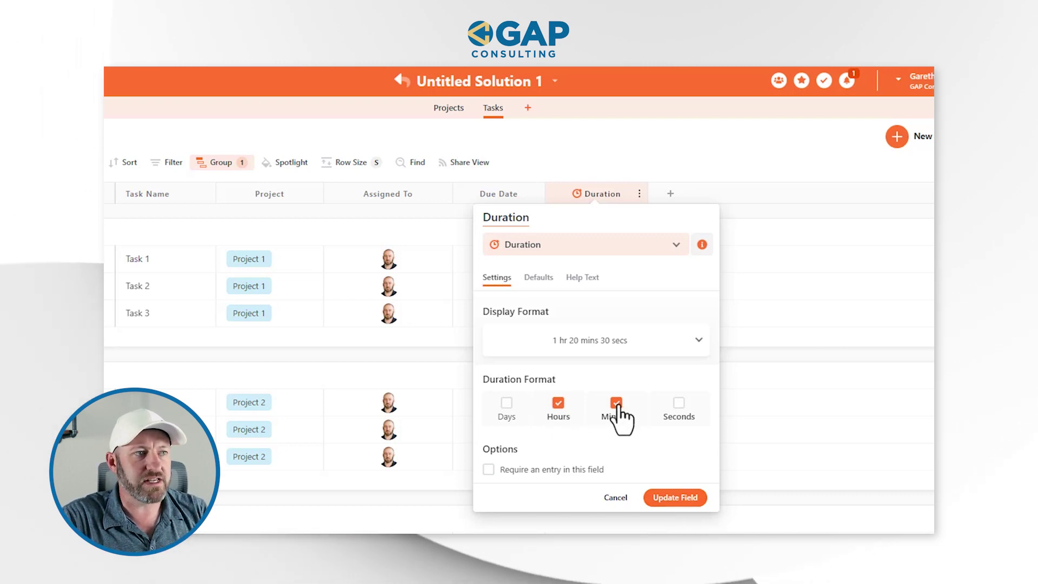
left_click(673, 497)
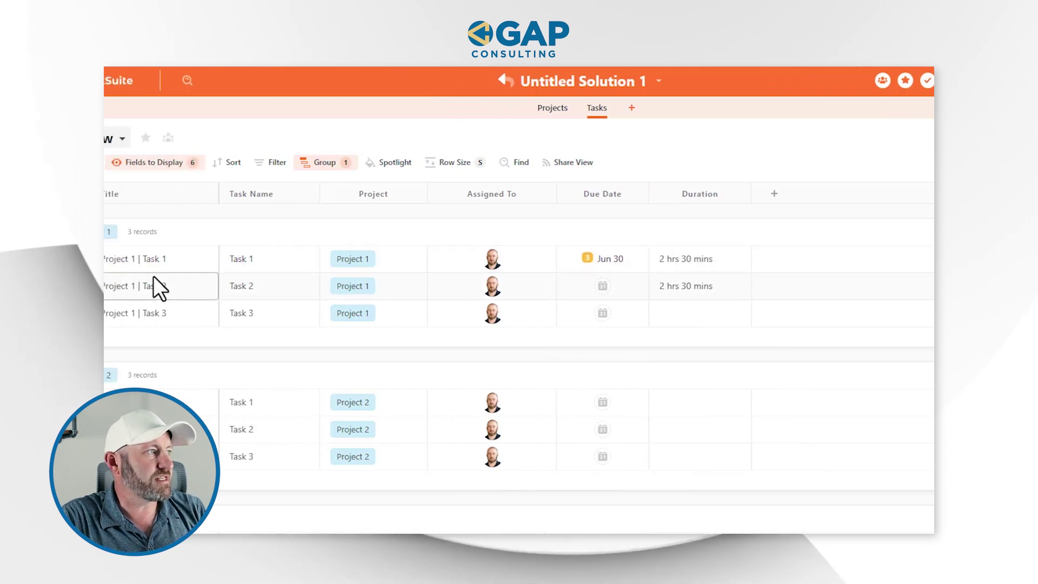
Set the duration of Project 1's Task 3 to 1 hour.
left_click(204, 265)
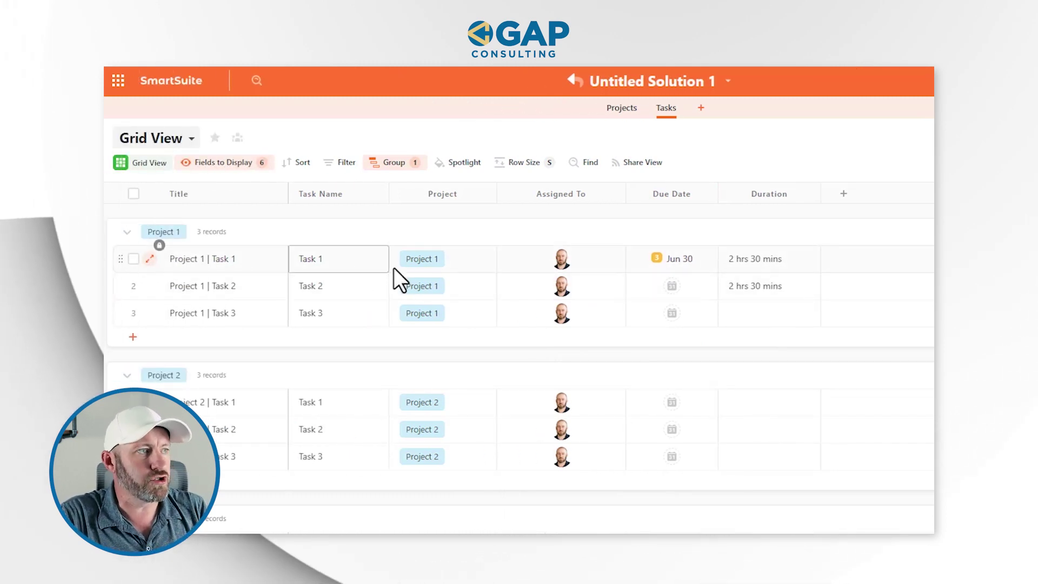
left_click(745, 262)
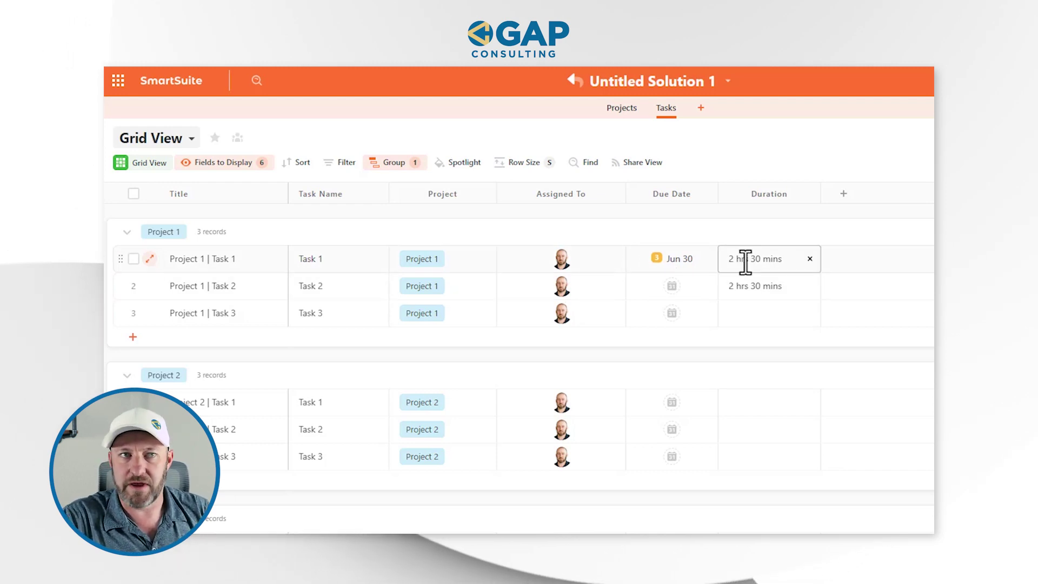
left_click(764, 288)
left_click(757, 314)
left_click(757, 313)
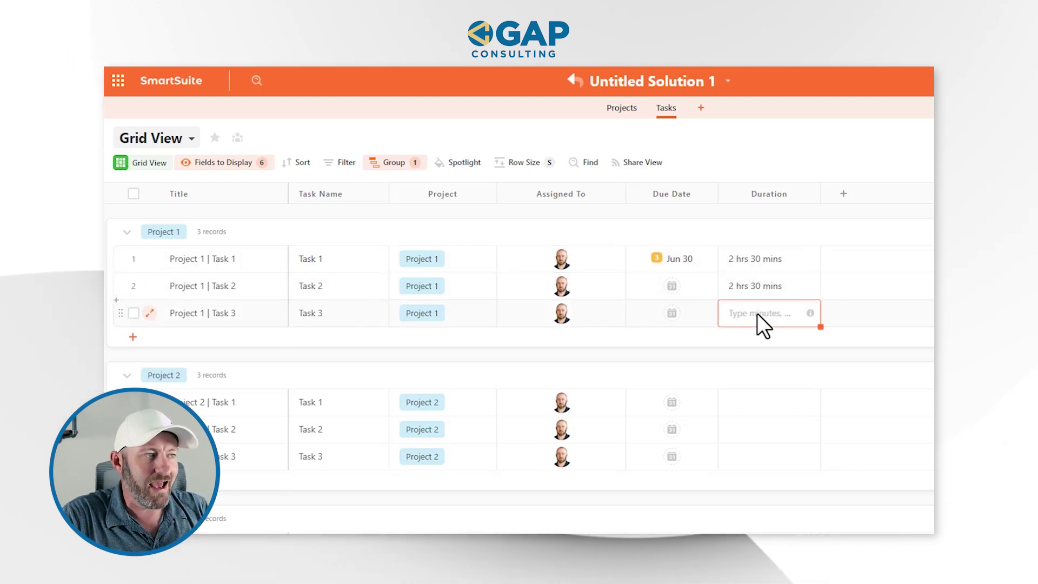
type("1h")
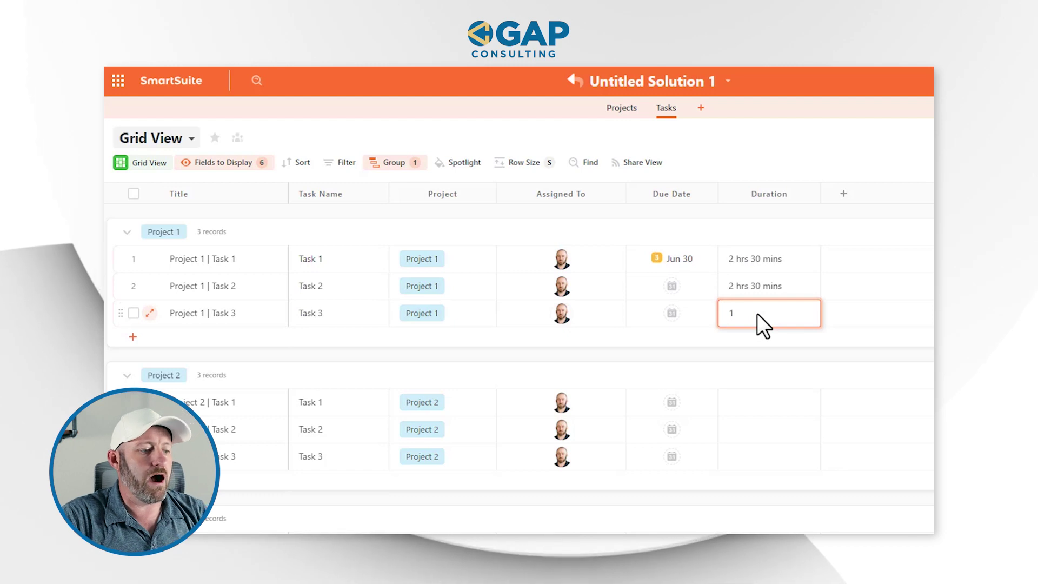
left_click(880, 143)
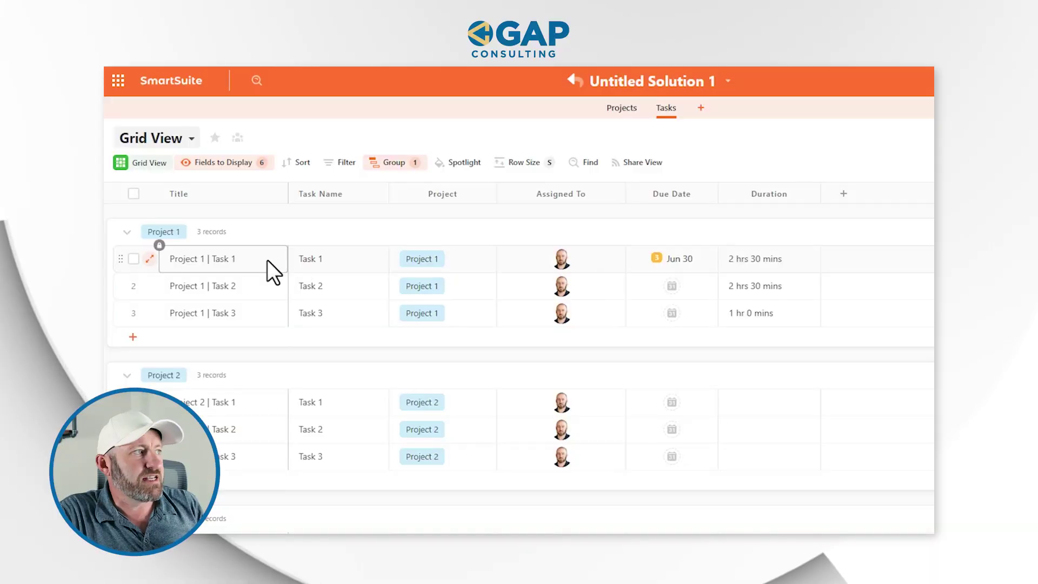
Examine the assignees, due dates and durations of the three tasks in the Project 1 group.
left_click(433, 265)
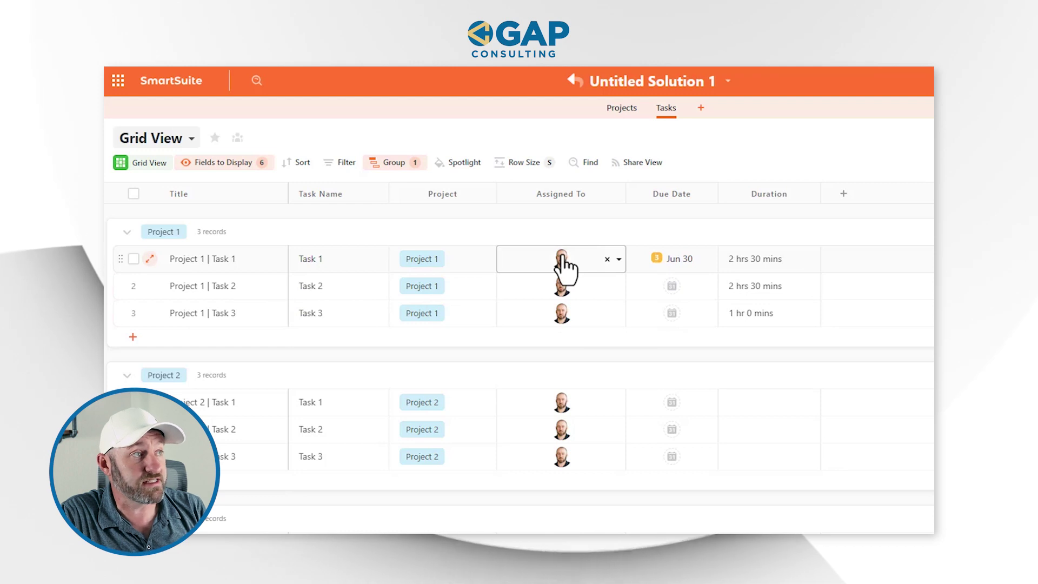
left_click(815, 252)
left_click(717, 209)
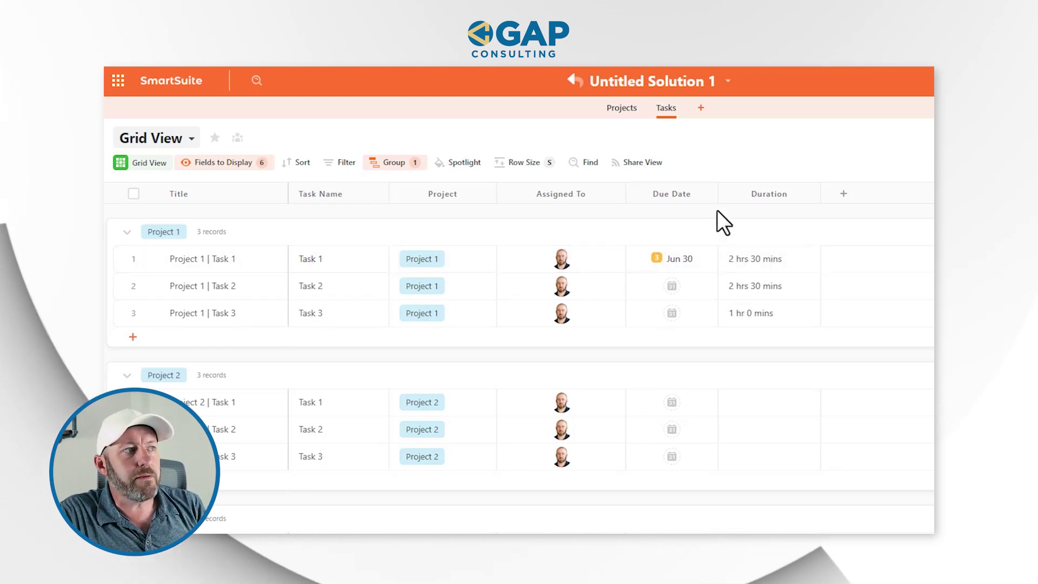
left_click(779, 266)
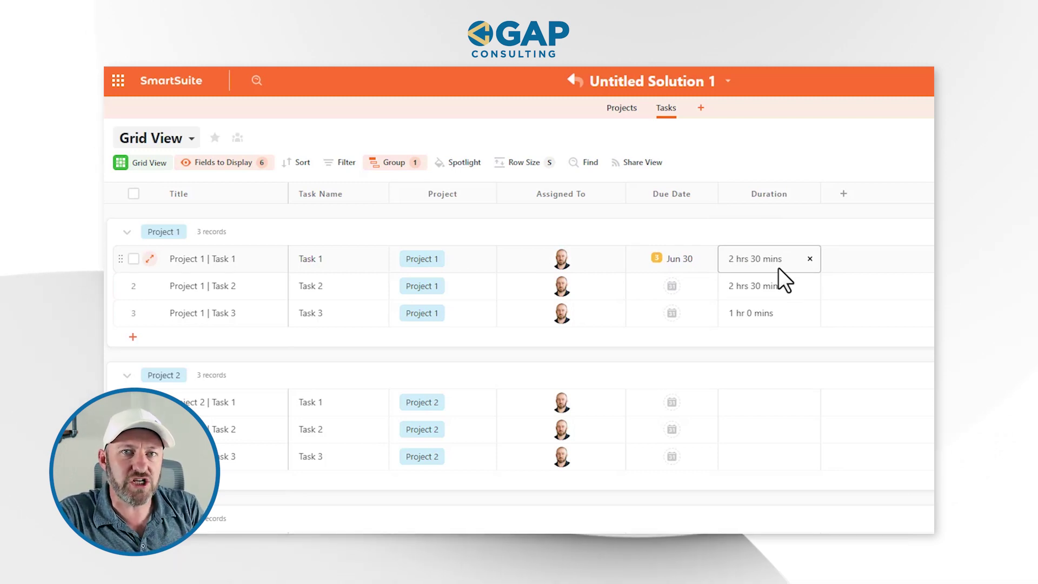
left_click(411, 292)
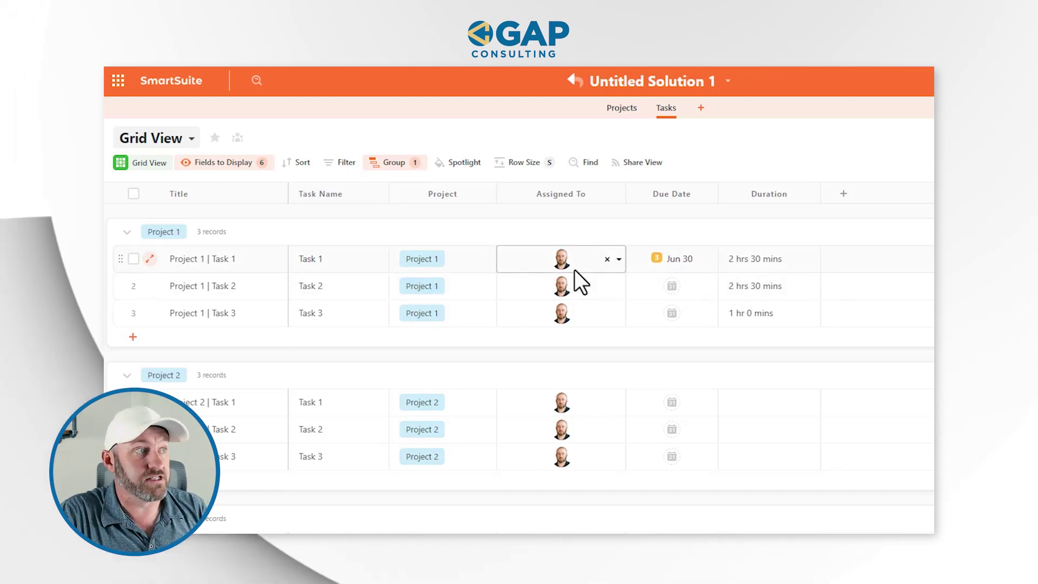
left_click(738, 286)
left_click(753, 265)
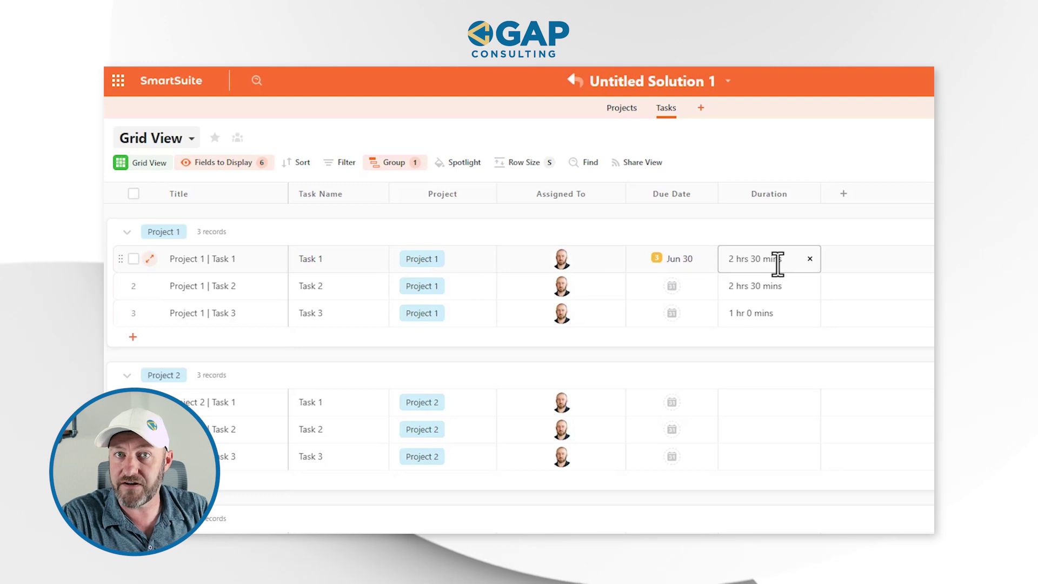
left_click(783, 285)
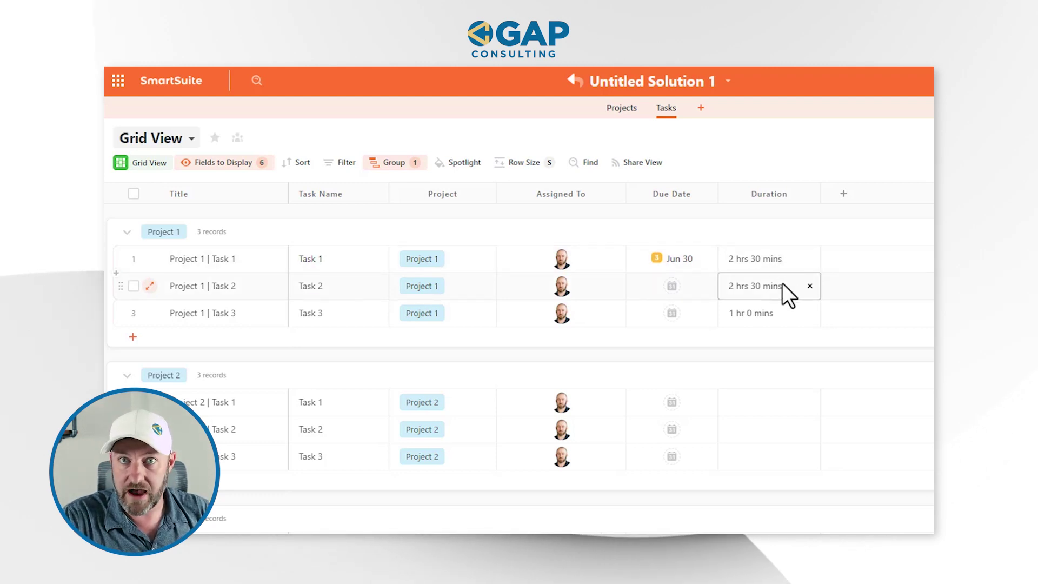
left_click(784, 313)
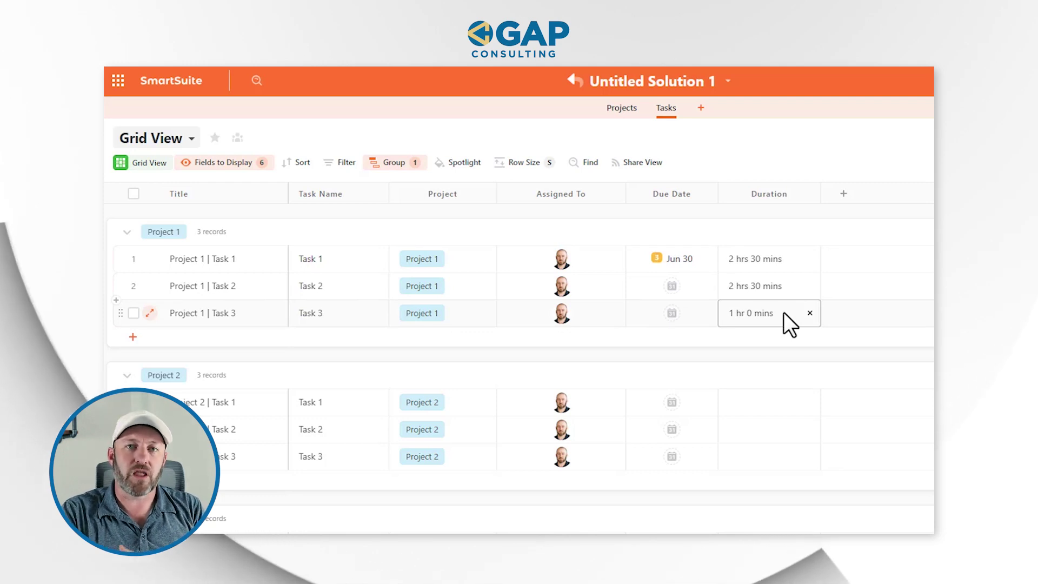
left_click(775, 261)
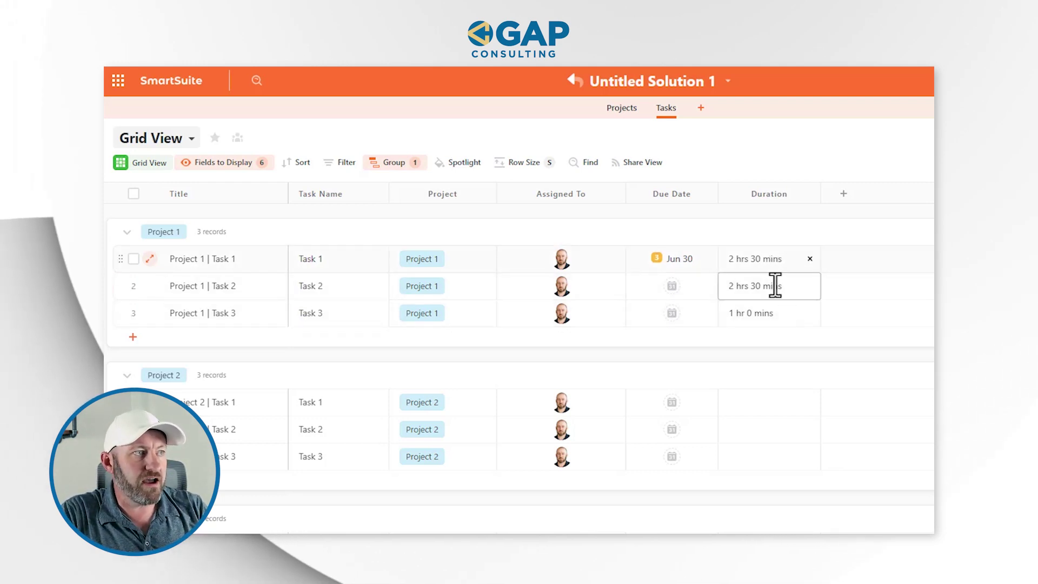
left_click(776, 284)
left_click(774, 307)
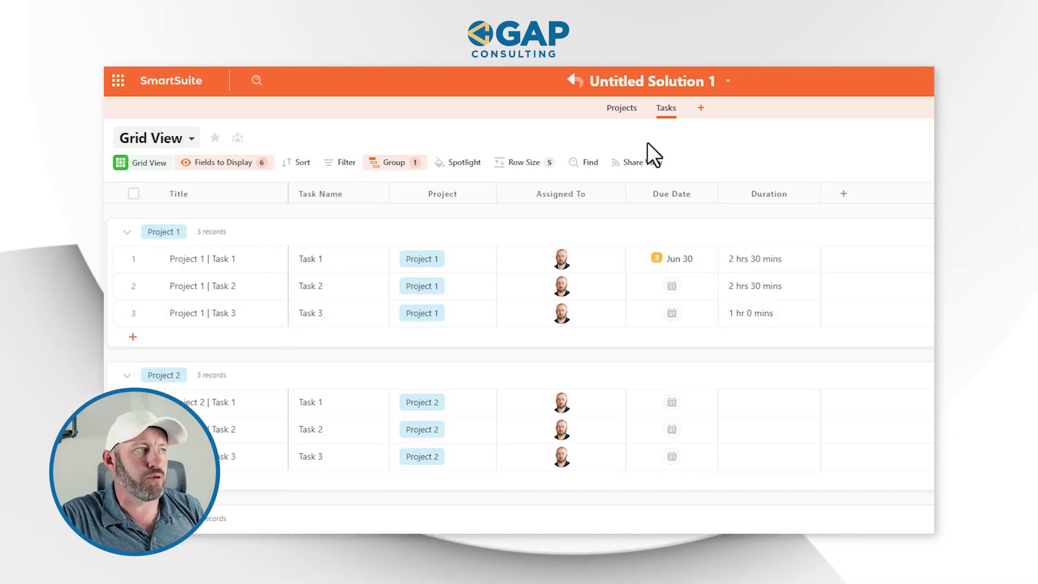
Switch from the Tasks table to the Projects table.
left_click(626, 114)
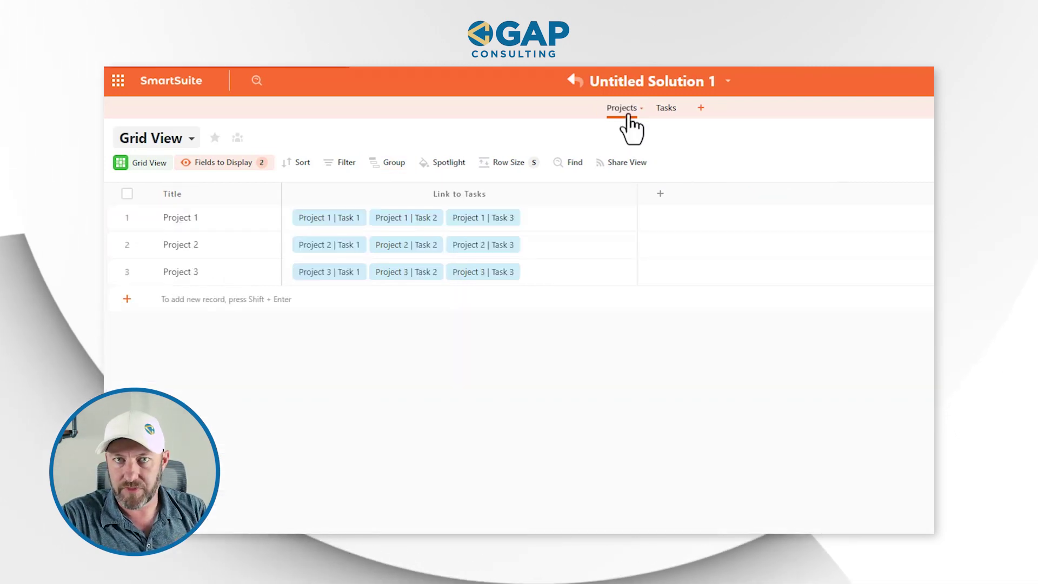
left_click(661, 194)
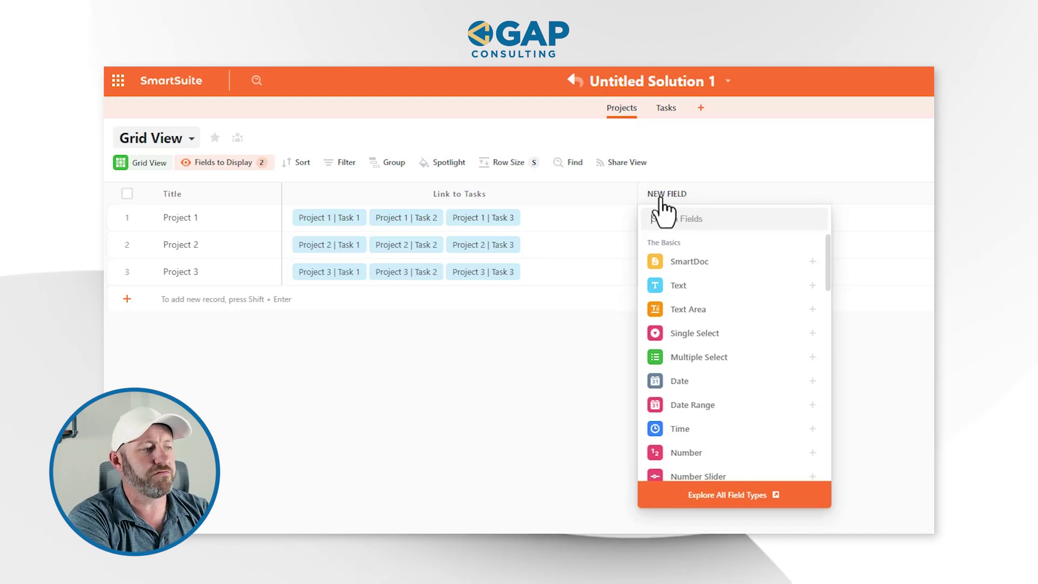
type("for")
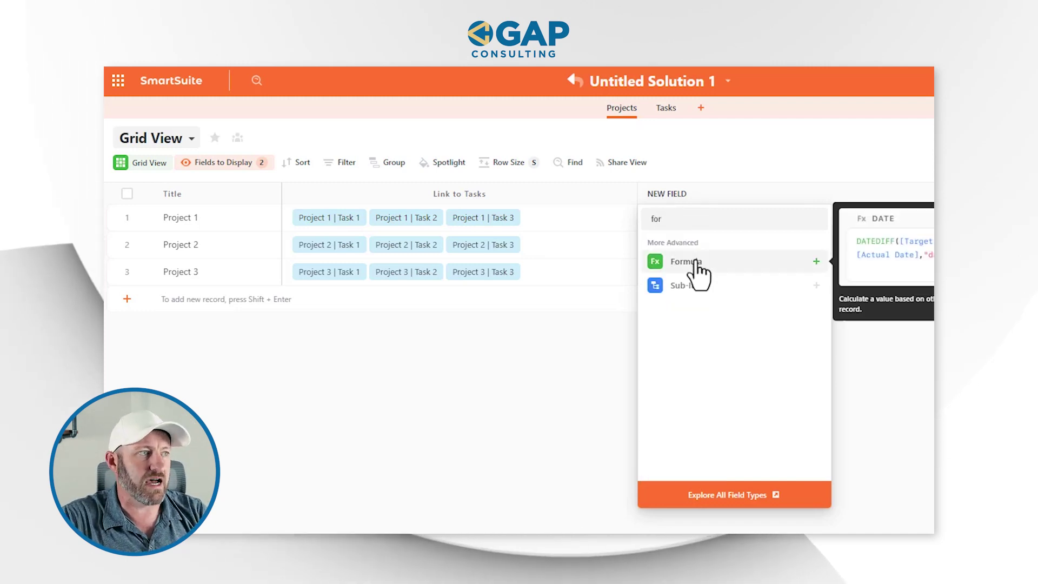
left_click(689, 262)
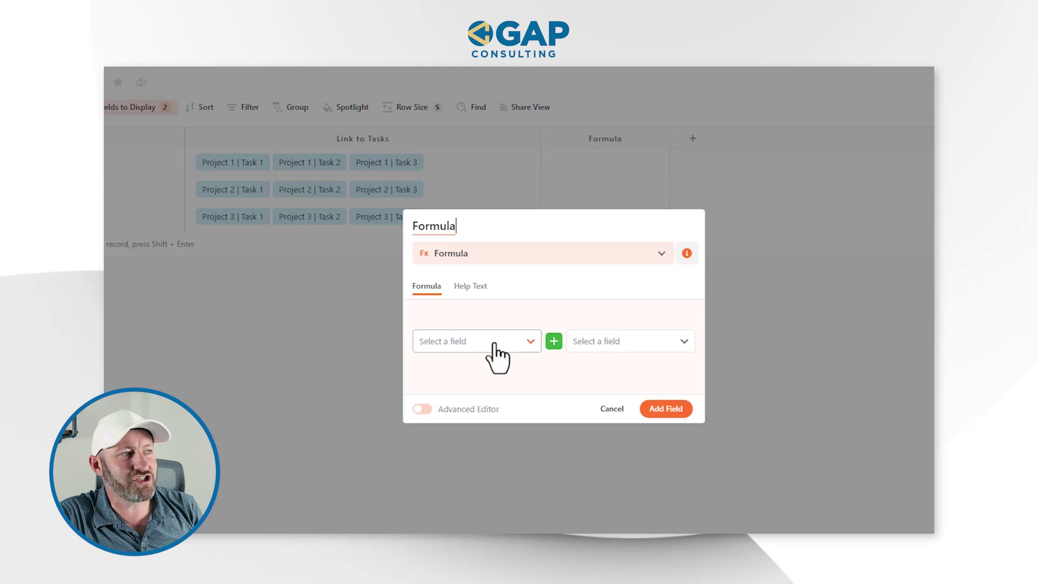
left_click(618, 341)
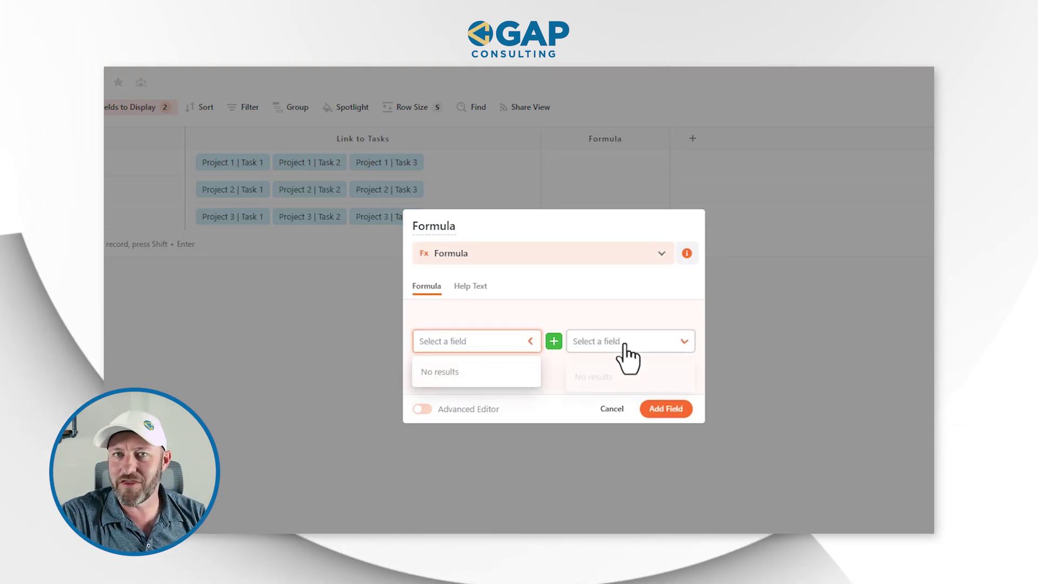
left_click(554, 341)
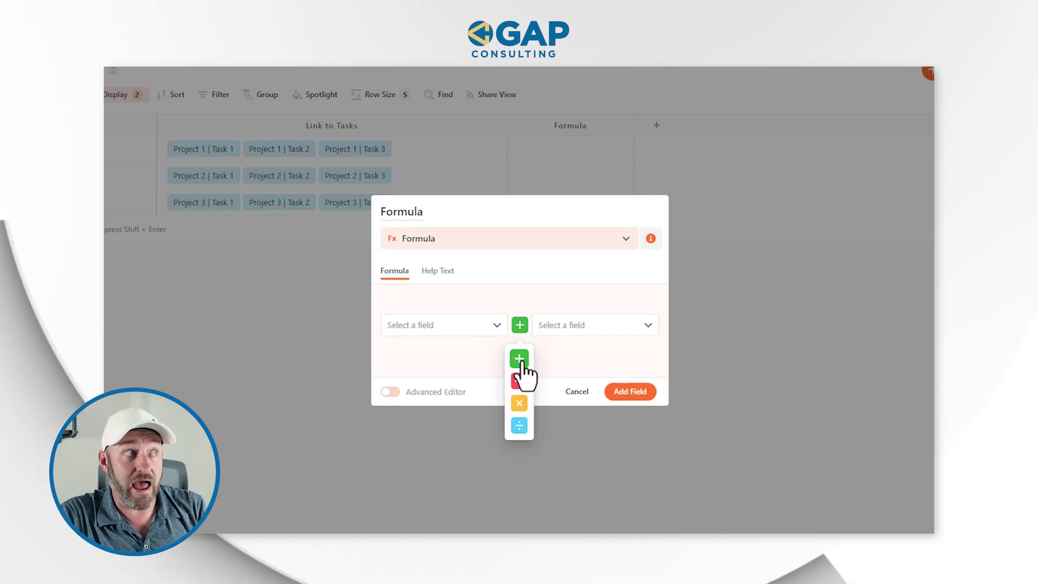
left_click(278, 343)
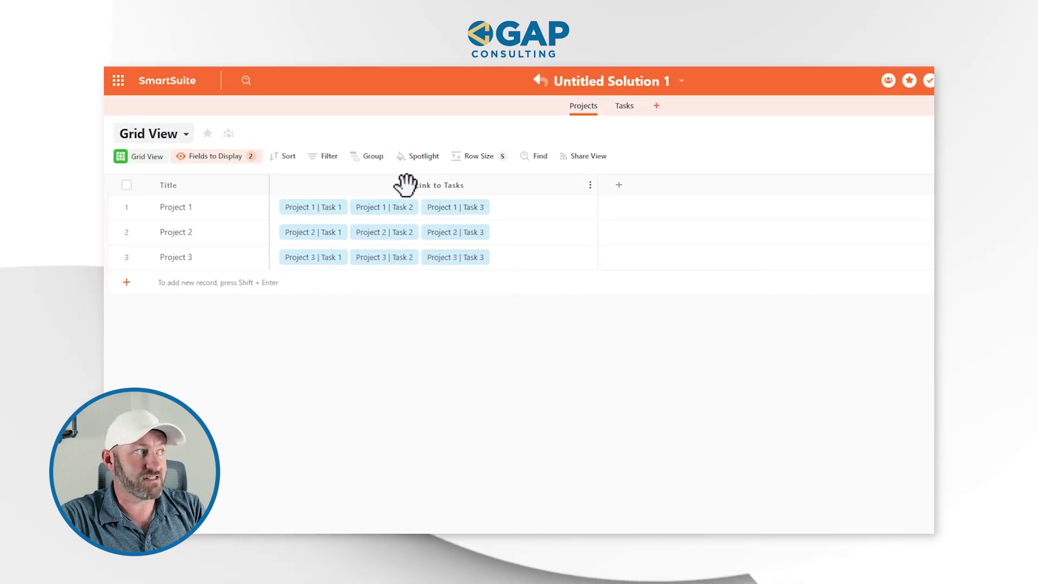
Review the fields available for display in the Projects grid view, and close the list.
left_click(212, 157)
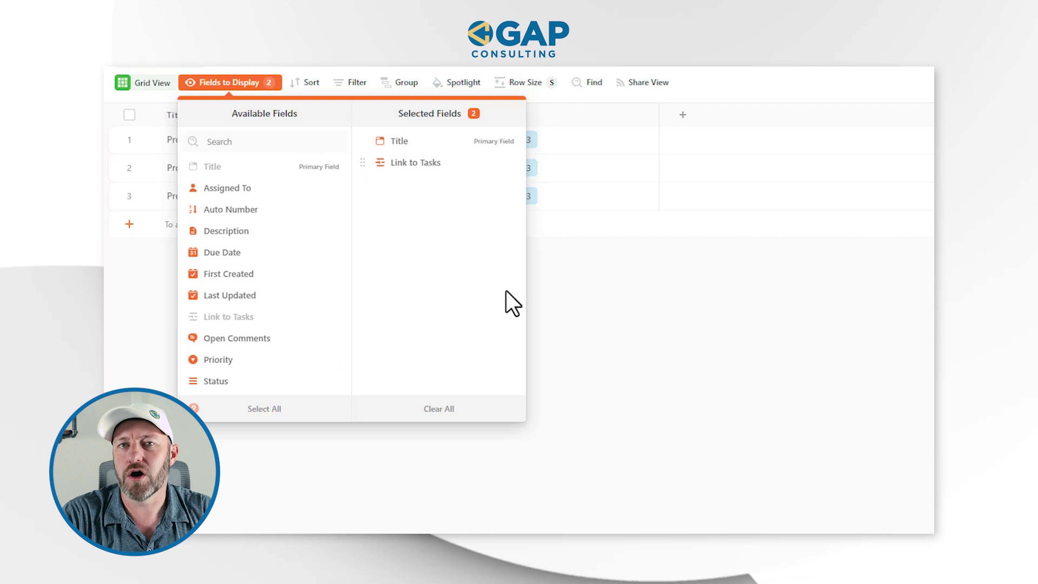
left_click(631, 434)
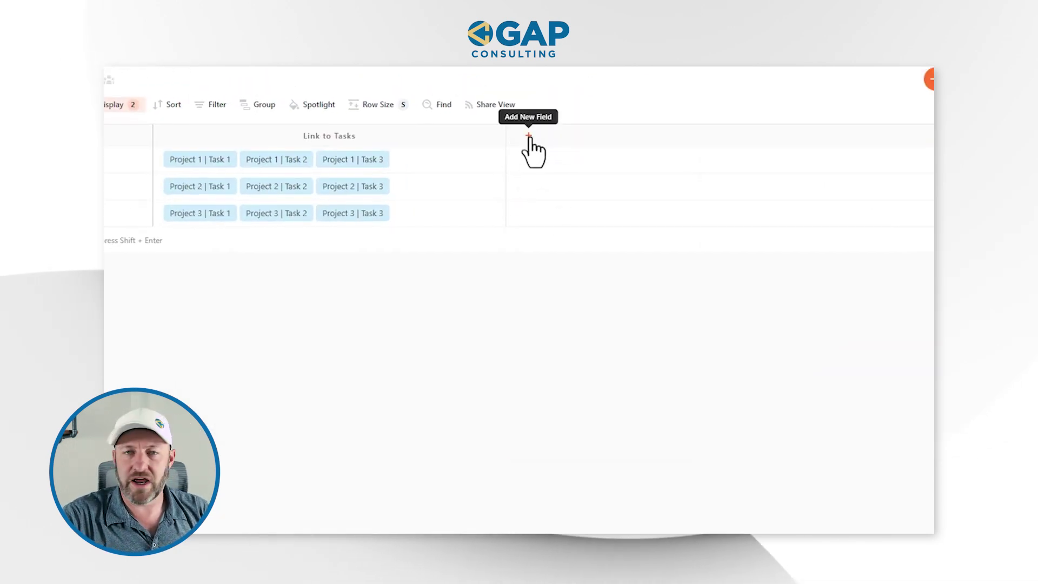
Start a new Formula field after Link to Tasks in the Projects table and switch it to the advanced editor.
left_click(579, 129)
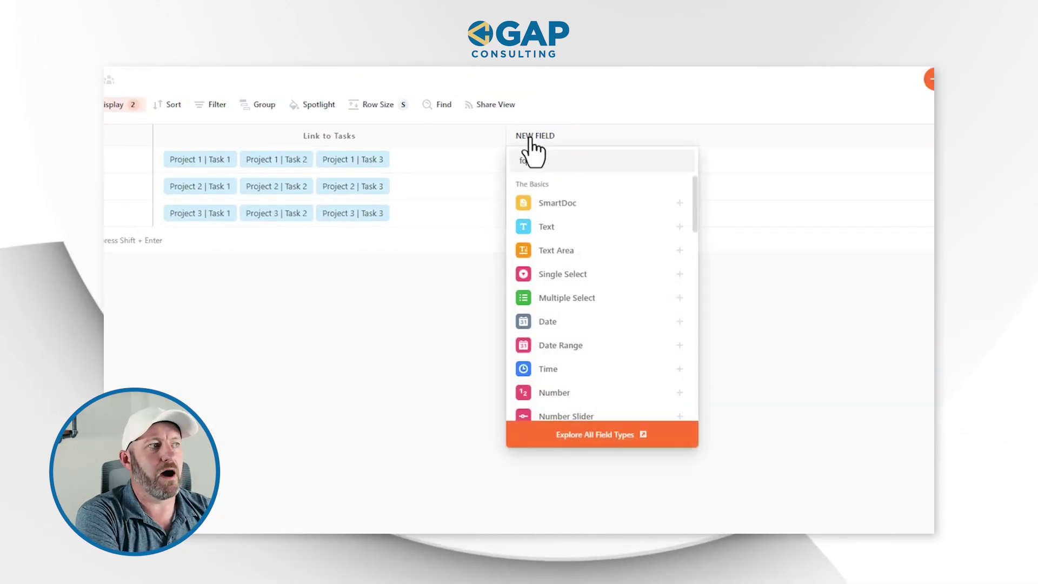
type("for")
left_click(587, 208)
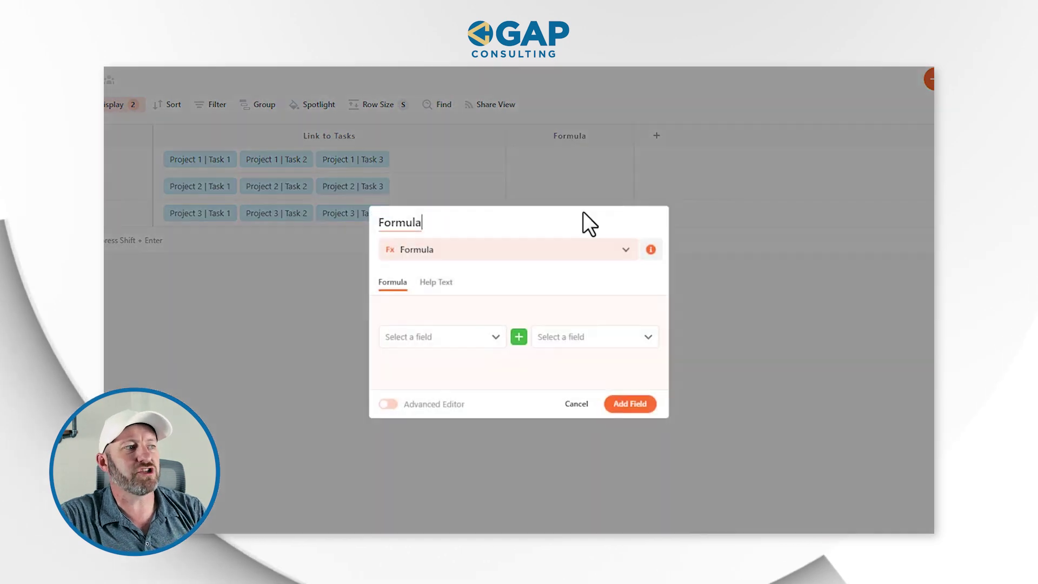
left_click(450, 341)
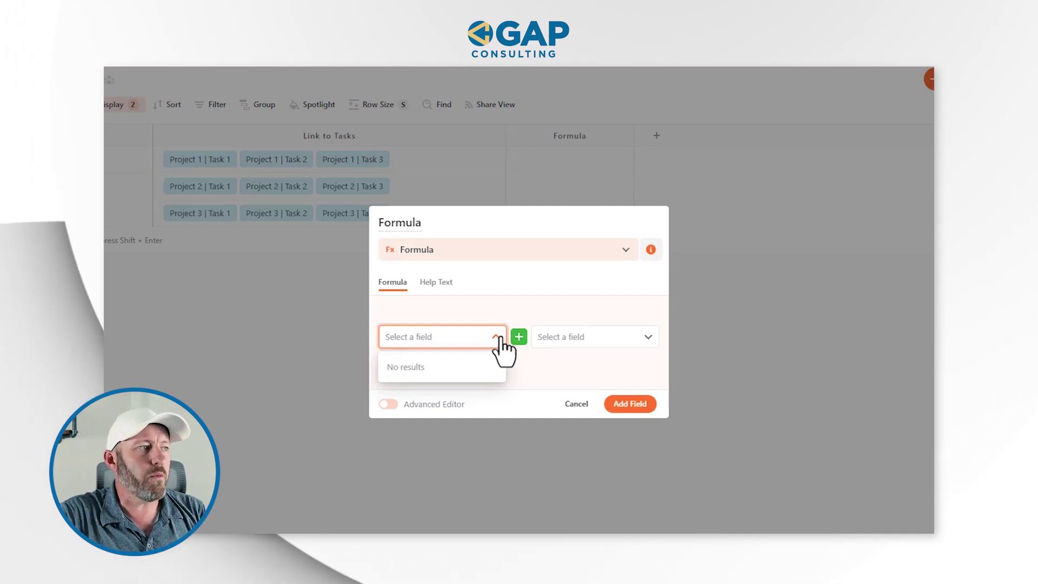
left_click(545, 360)
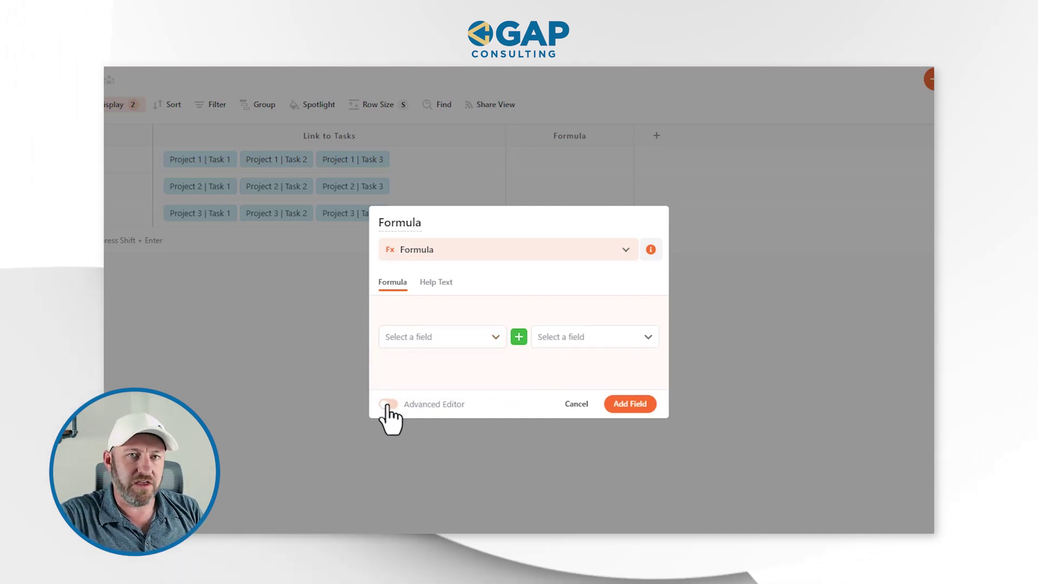
left_click(384, 405)
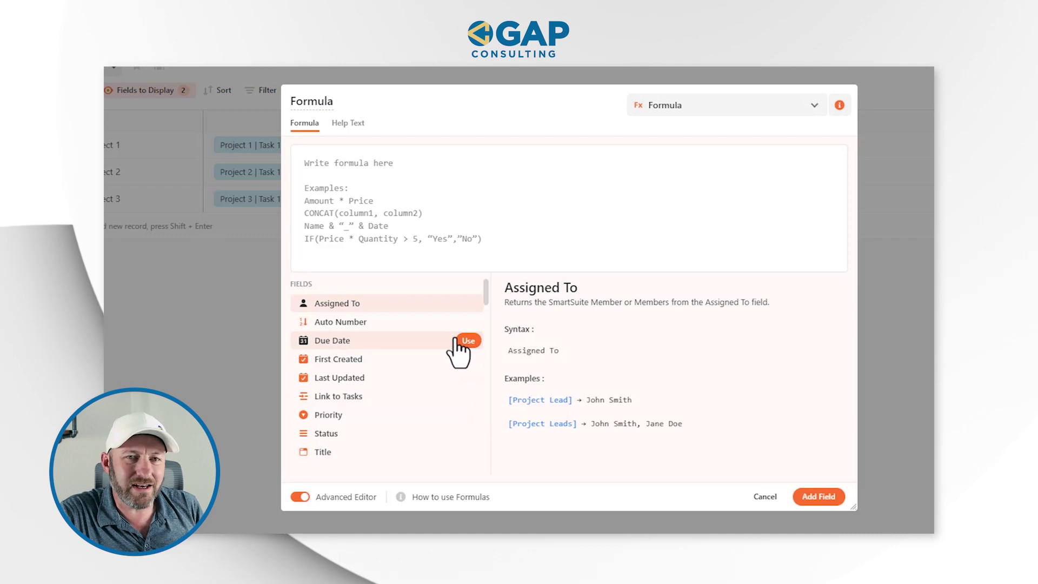
Write the formula SUM([Link to Tasks].[Duration]) to total the durations of each project's linked tasks.
left_click(453, 180)
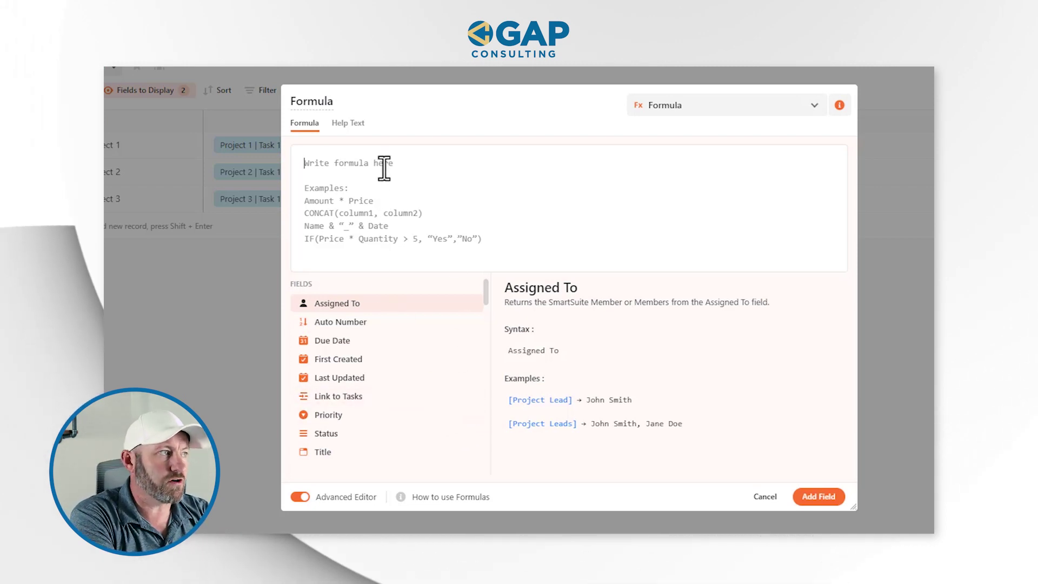
type("link")
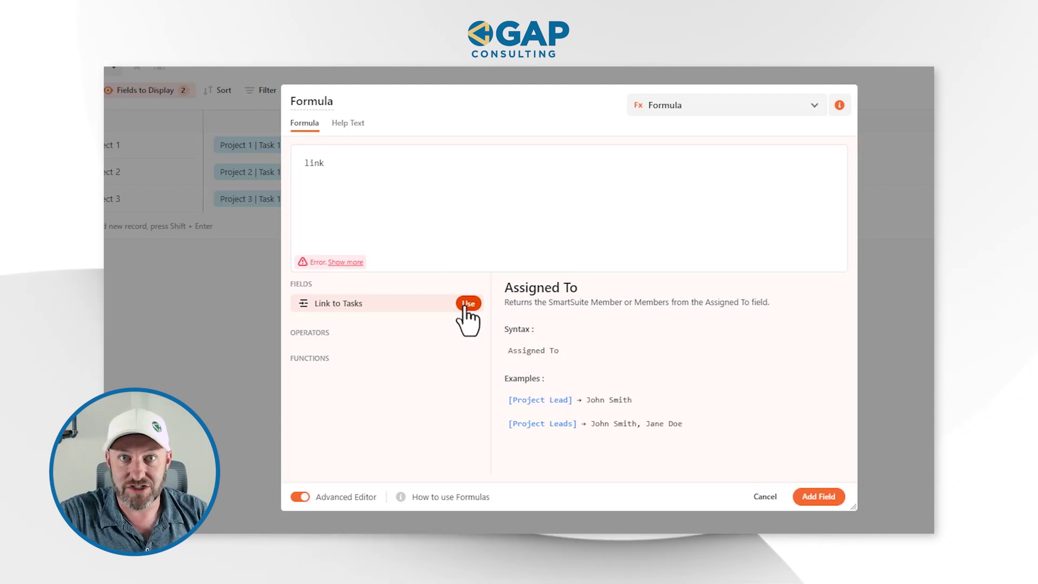
key("ctrl+a")
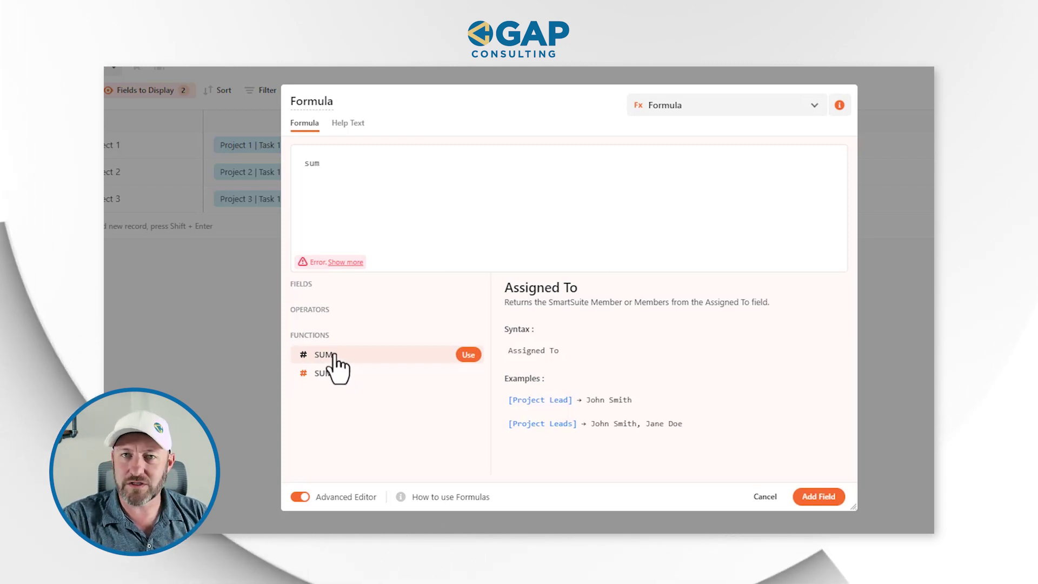
left_click(467, 356)
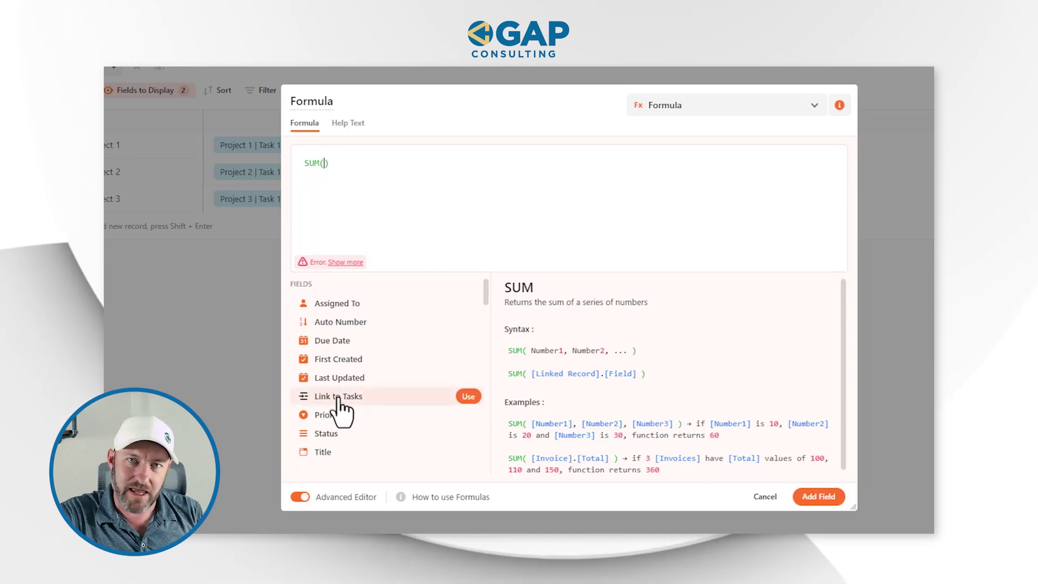
left_click(467, 397)
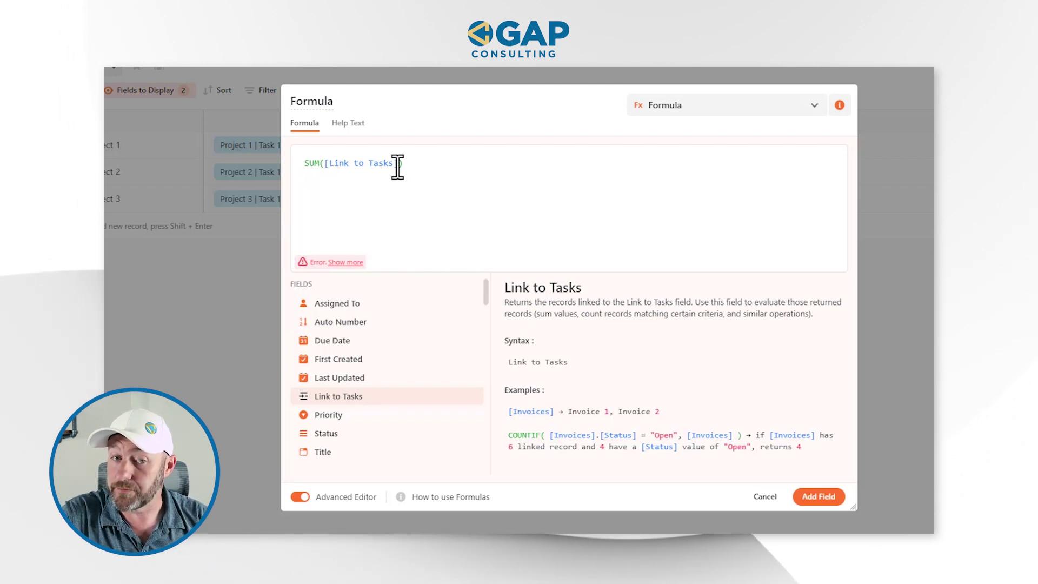
type(".")
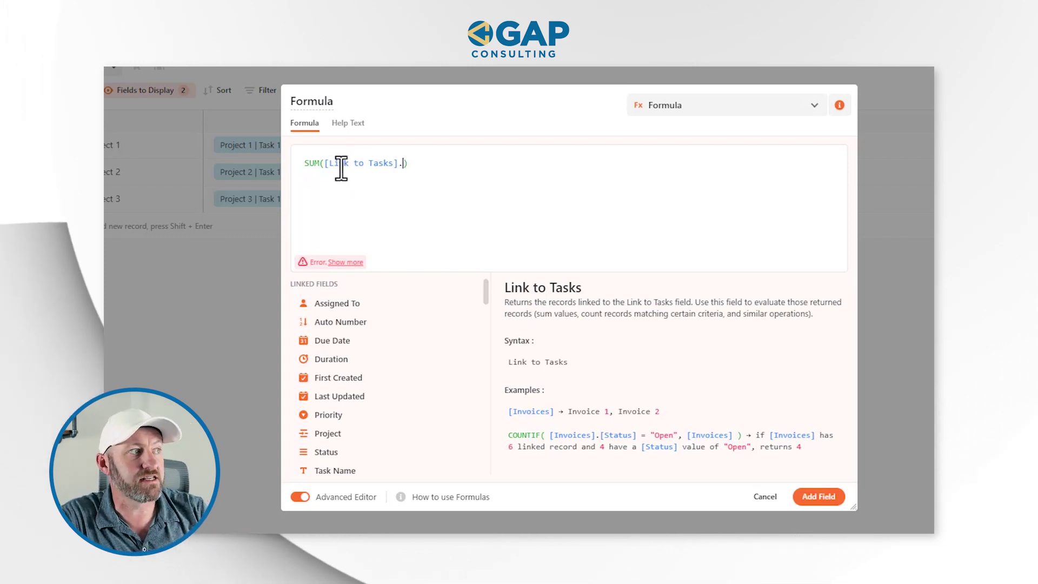
type("d")
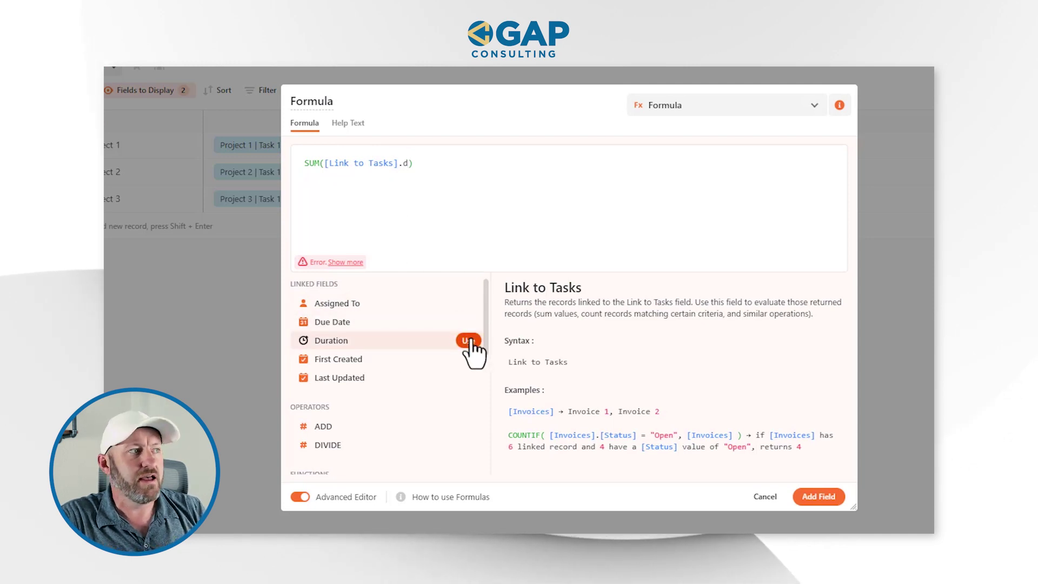
left_click(468, 341)
Examine the linked record, Duration field and SUM function parts of the formula.
left_click(399, 162)
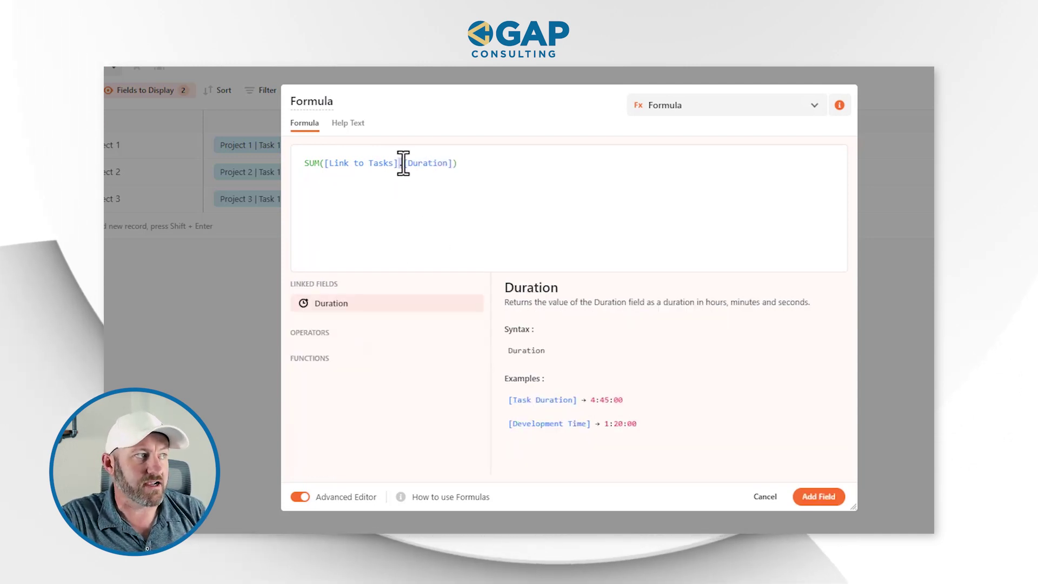
left_click(324, 164)
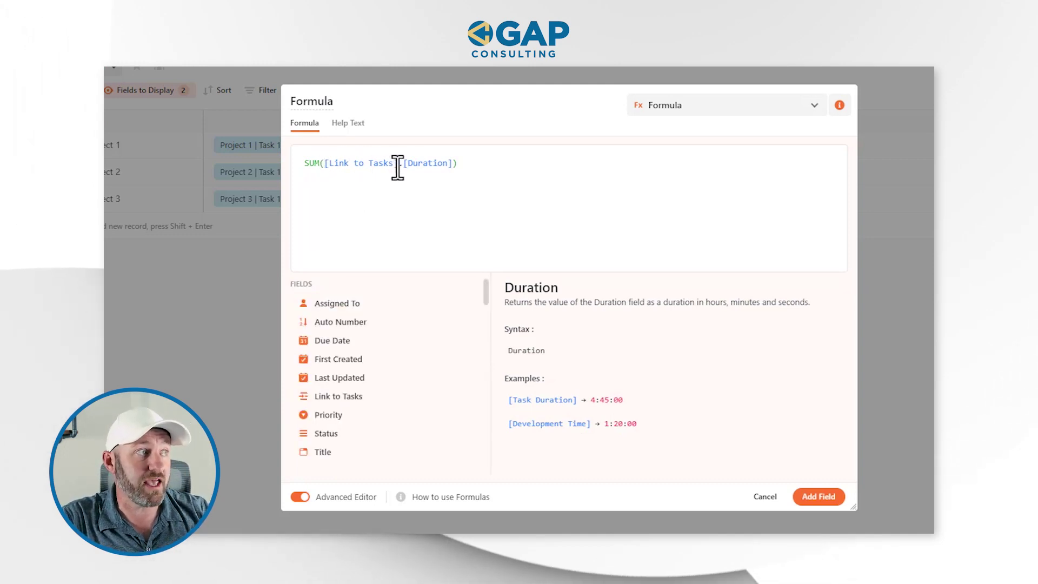
left_click(437, 164)
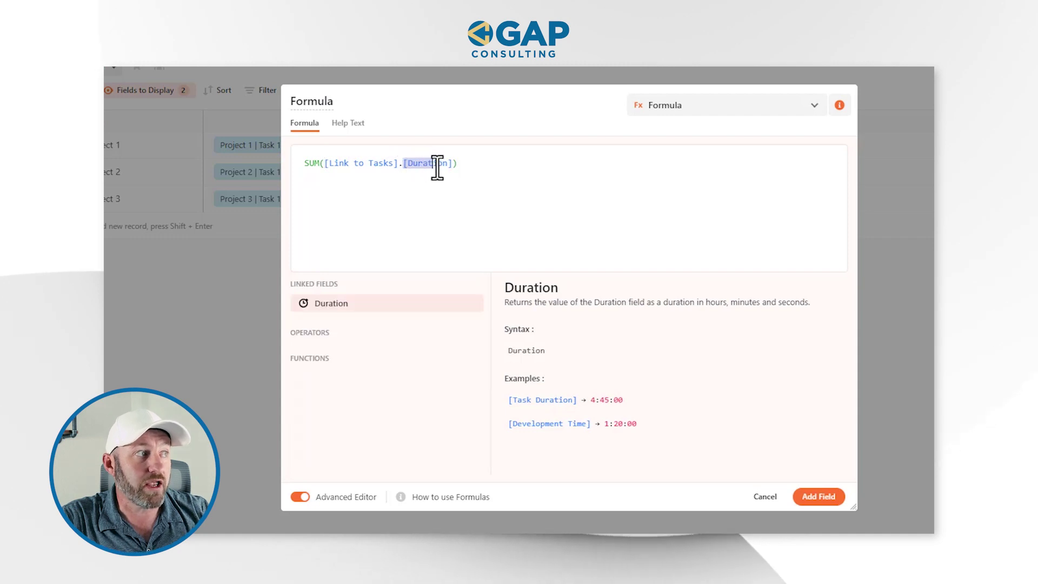
left_click(477, 165)
left_click(323, 165)
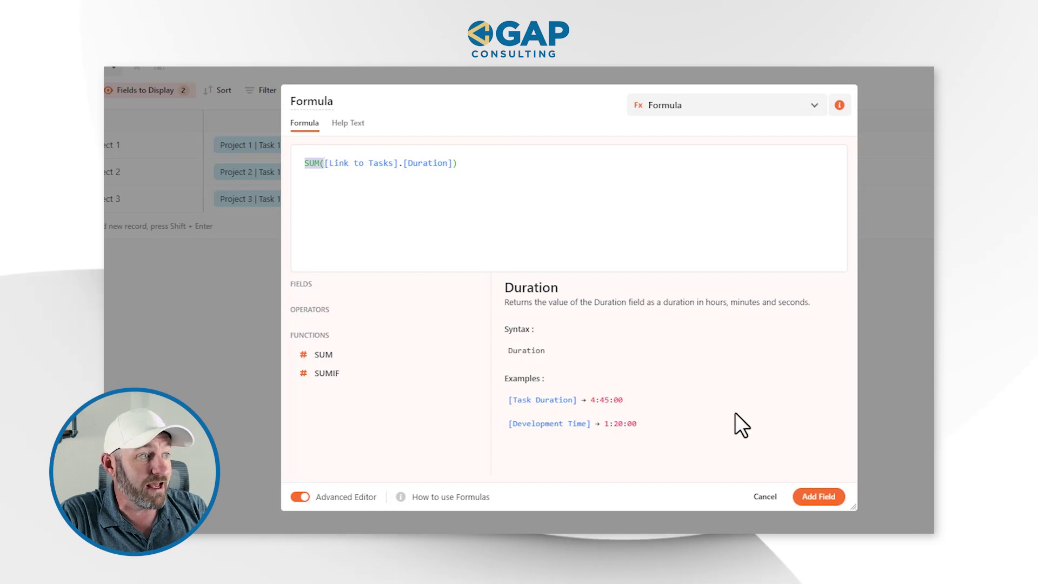
left_click(566, 181)
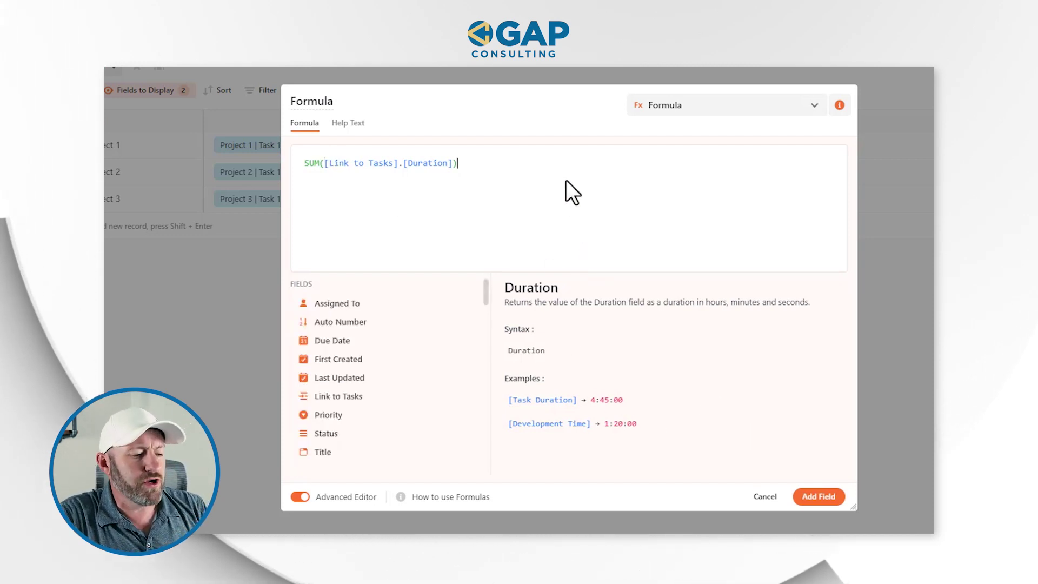
Try appending 542 to the end of the formula to test its error checking, and remove it.
type("542")
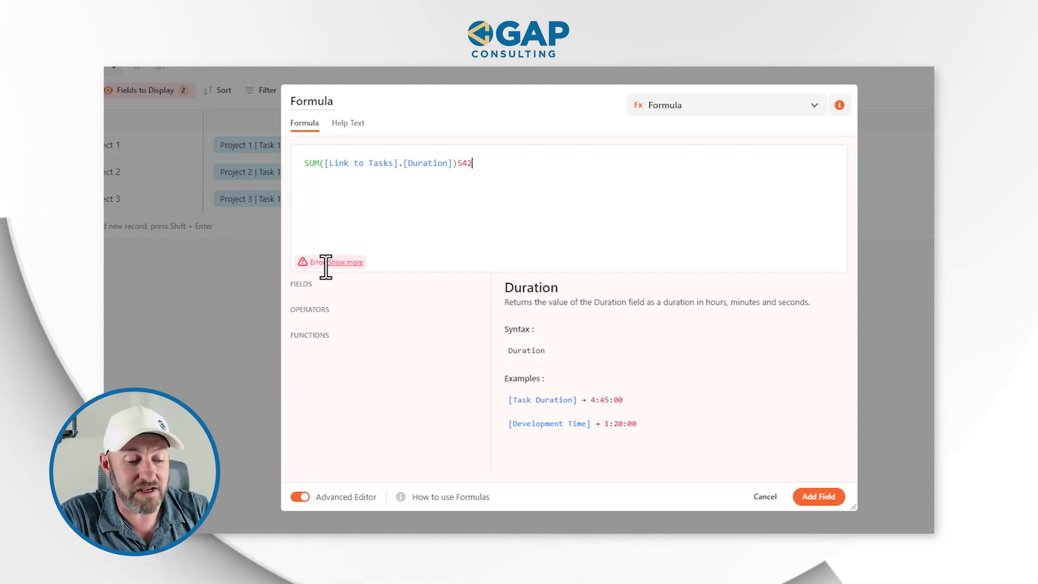
key("BackSpace")
key("BackSpace")
key("BackSpace")
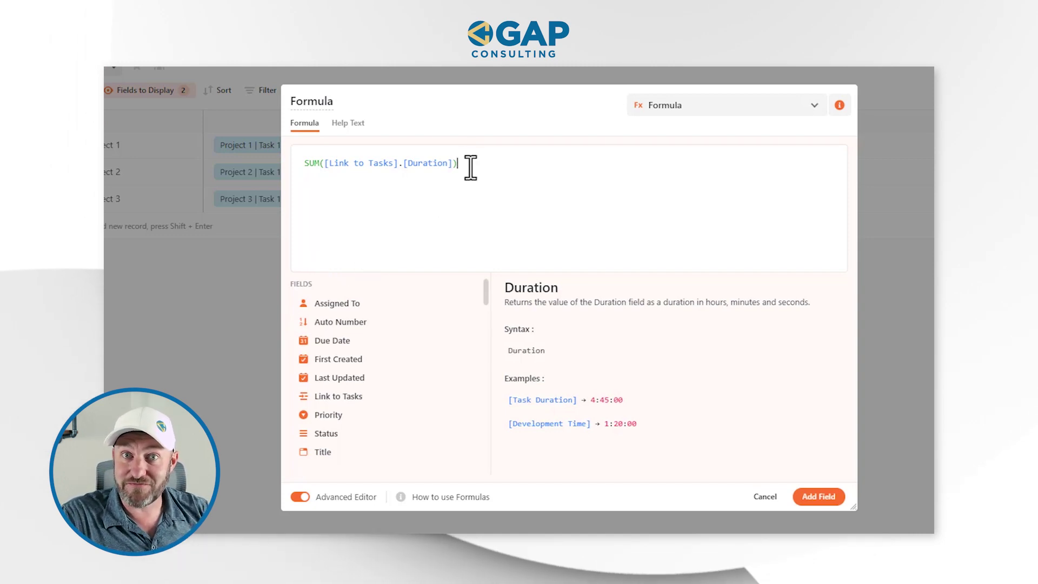
Add the finished formula field to the Projects table.
left_click(816, 496)
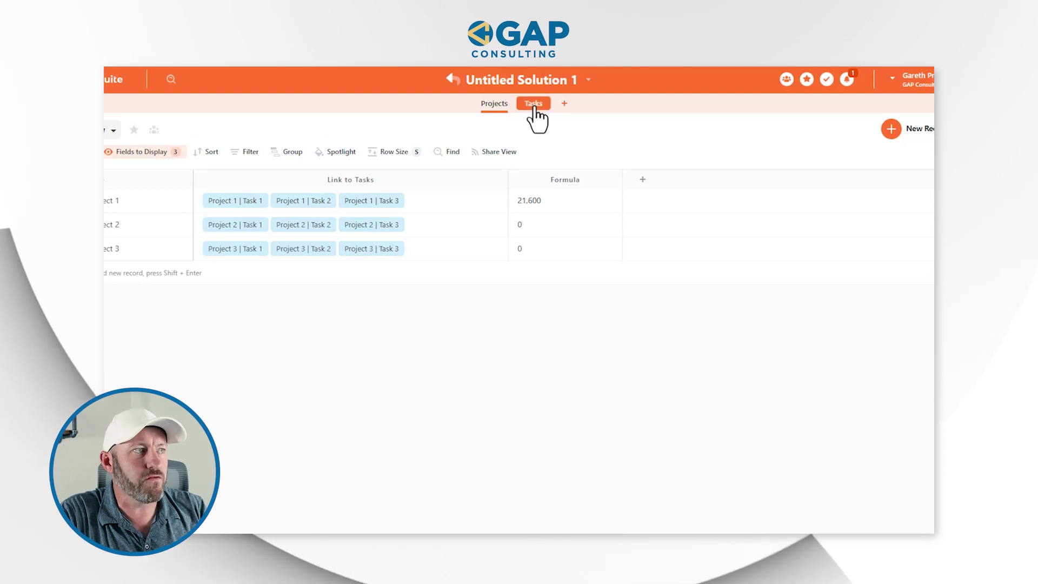
Check the Duration field's display and duration format settings in the Tasks table, and return to the Projects table.
left_click(534, 109)
left_click(640, 130)
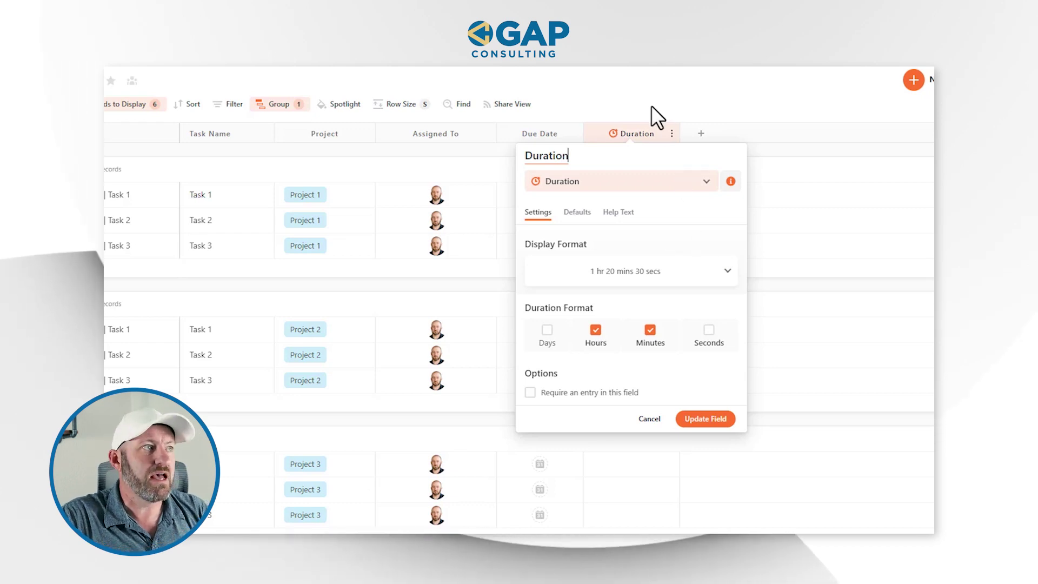
left_click(493, 108)
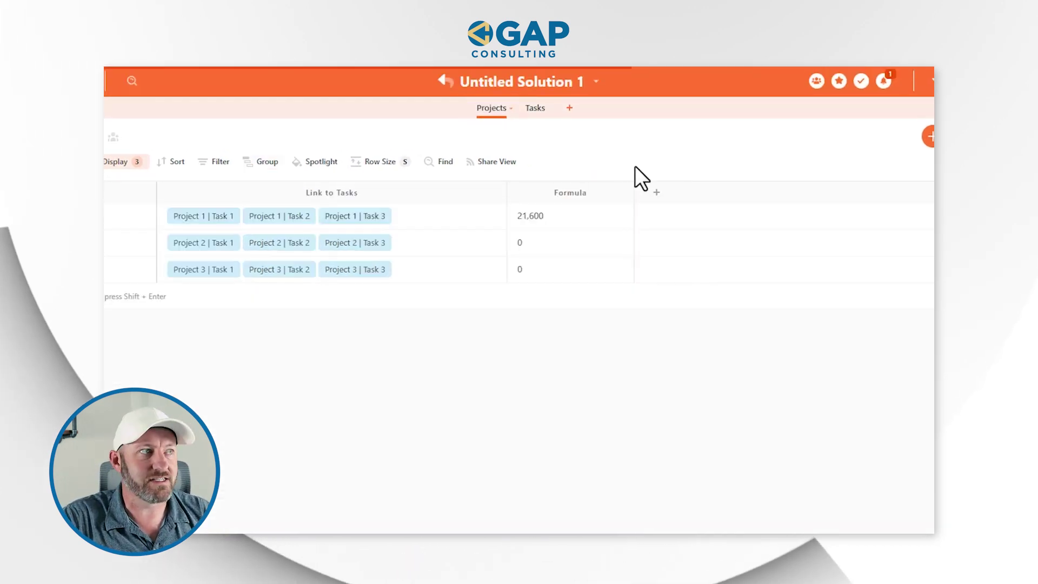
Convert the Projects table's formula from seconds to hours by appending /60/60, and update the field.
left_click(591, 204)
double_click(583, 192)
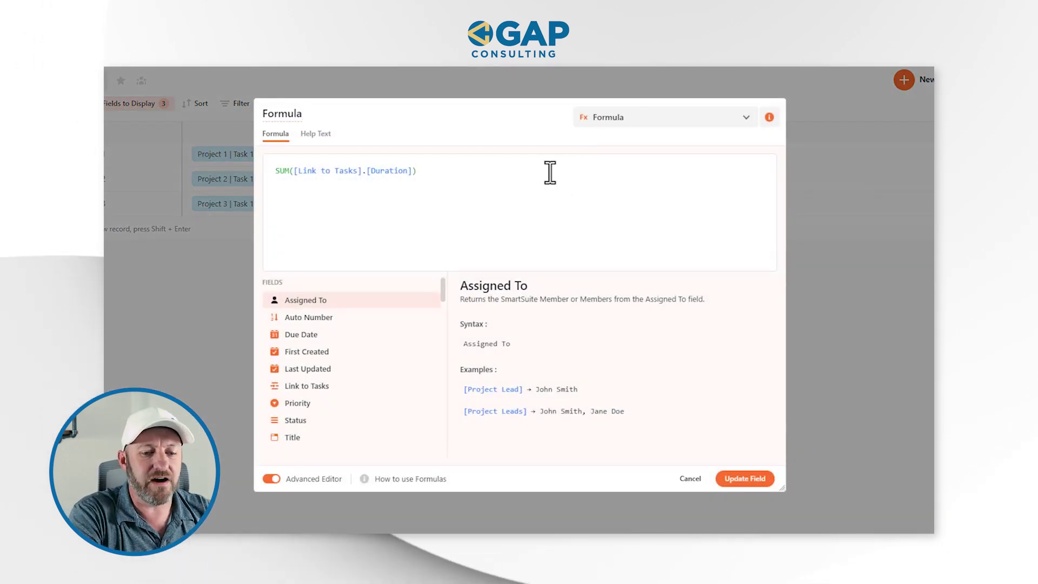
type("/60/60")
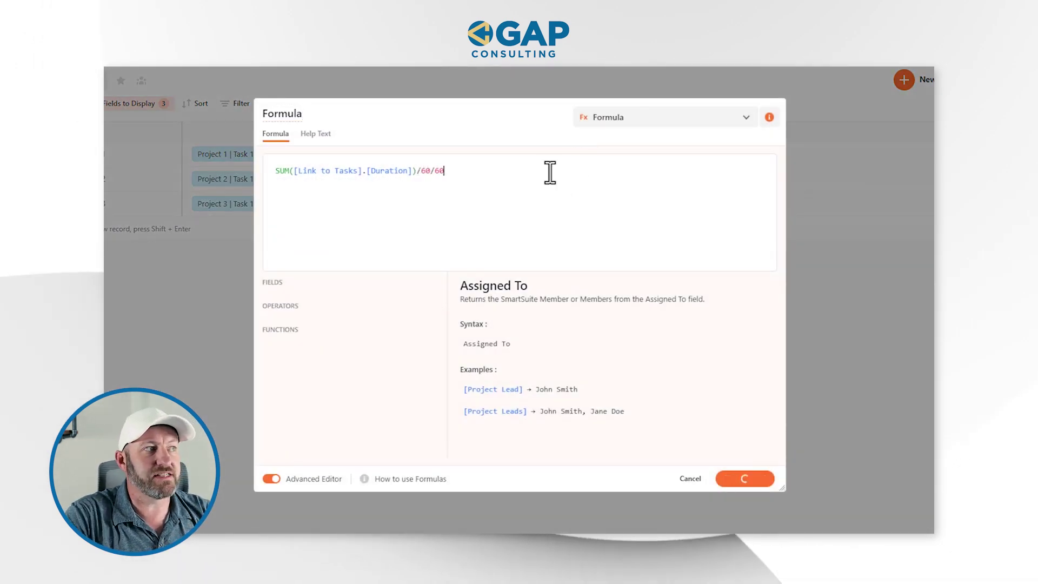
left_click_drag(416, 171, 274, 169)
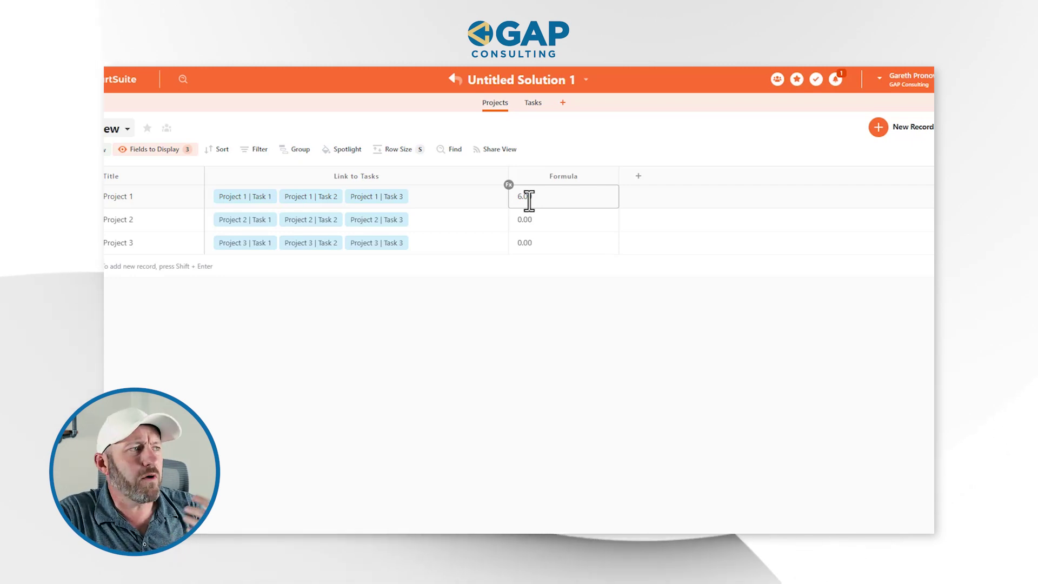
Compare the Project 1 task durations in the Tasks table with Project 1's formula total in the Projects table.
left_click(535, 102)
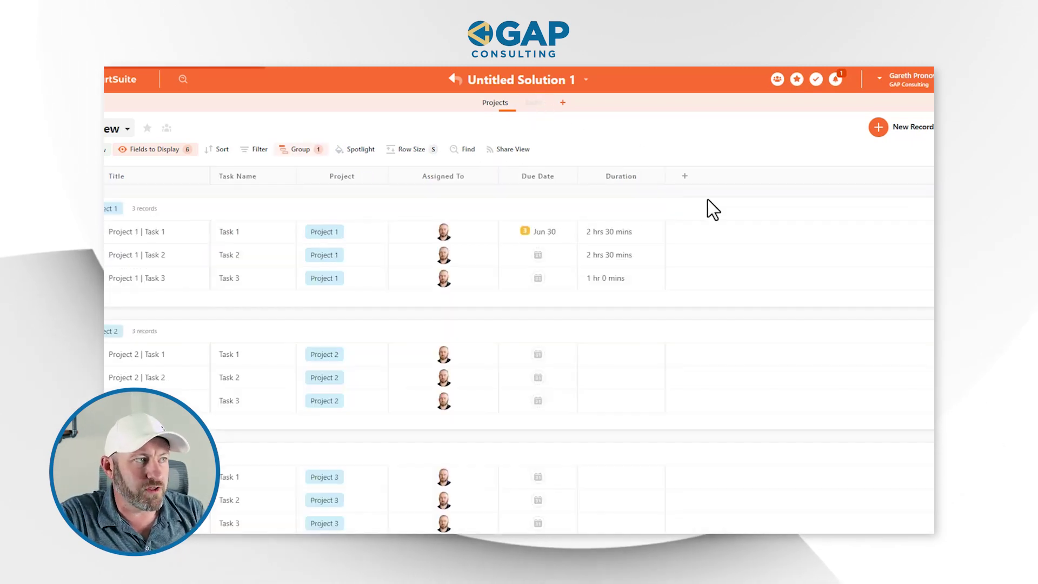
left_click(614, 232)
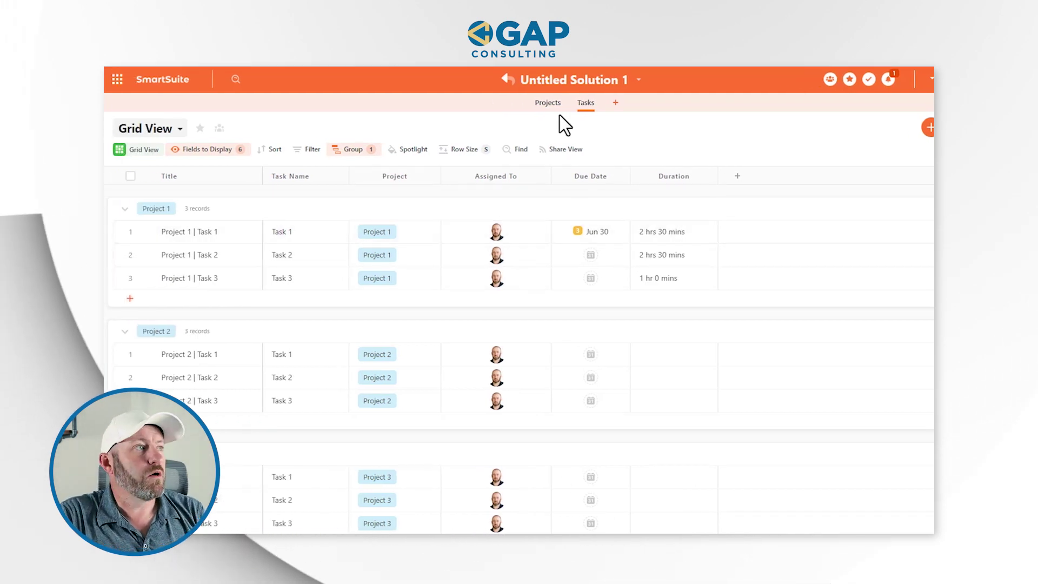
left_click(547, 103)
left_click(615, 199)
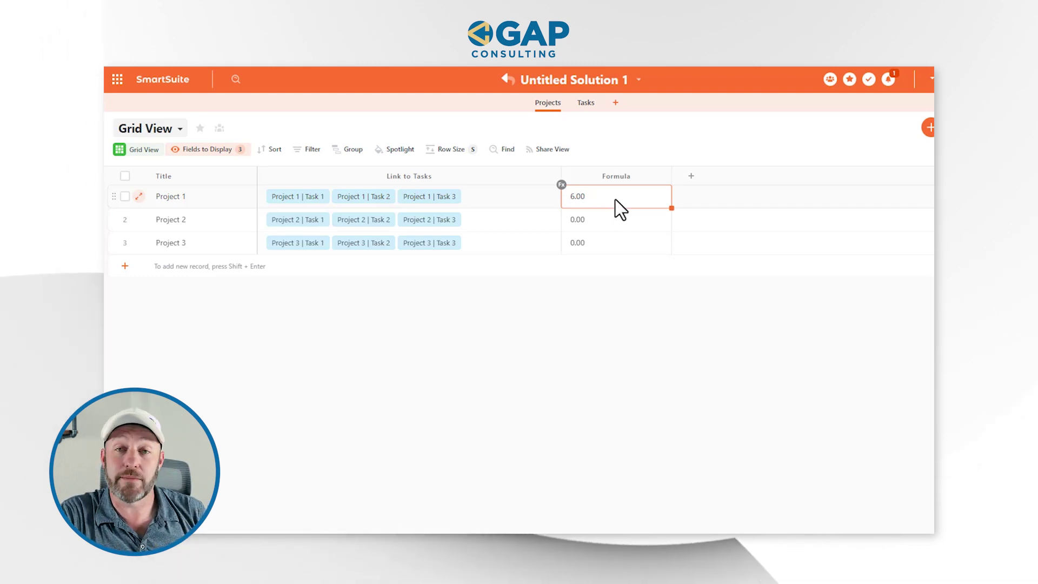
Rename the Projects table's formula field to "Total Time in Hours" and update the field.
left_click(614, 173)
left_click(614, 173)
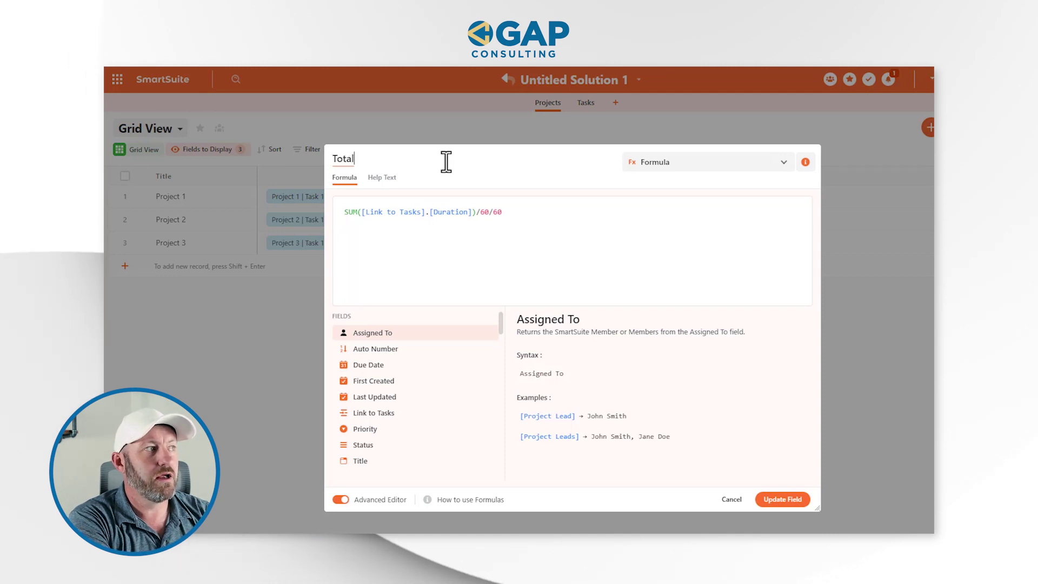
type("Total Time in Hours")
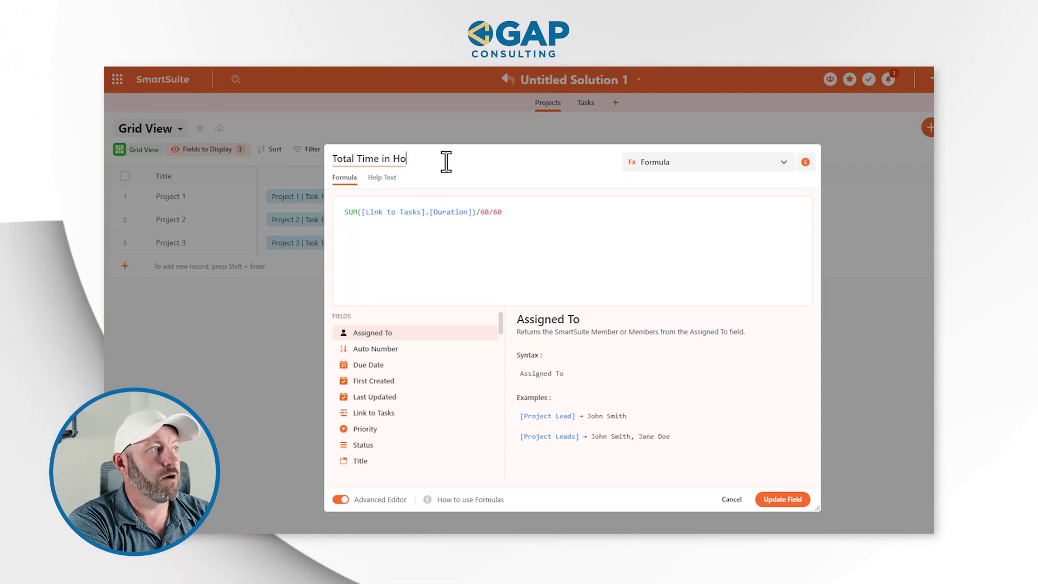
left_click(784, 500)
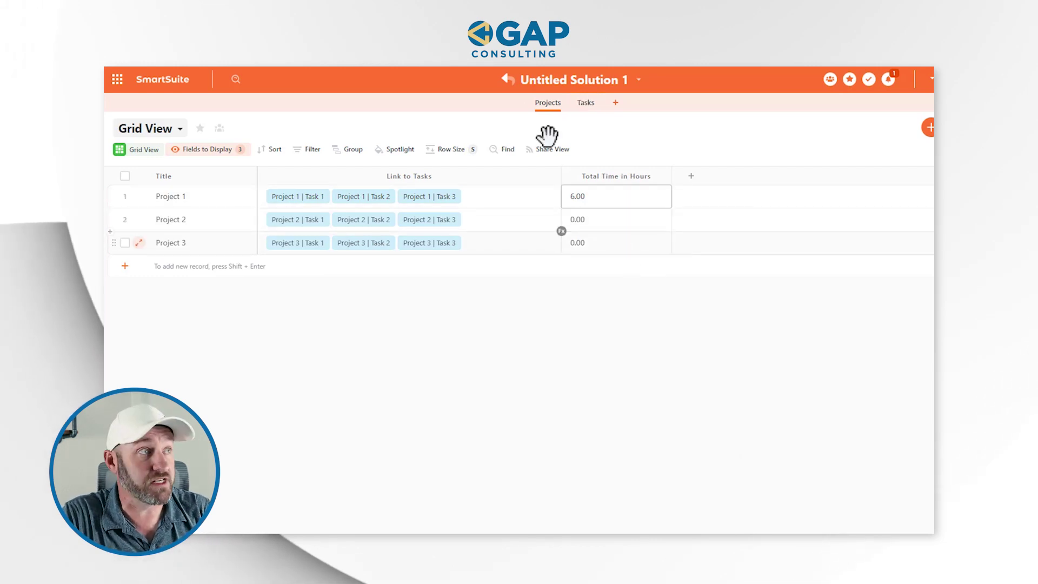
In the Tasks table, enter a duration of 30m for Project 2's Task 1.
left_click(587, 104)
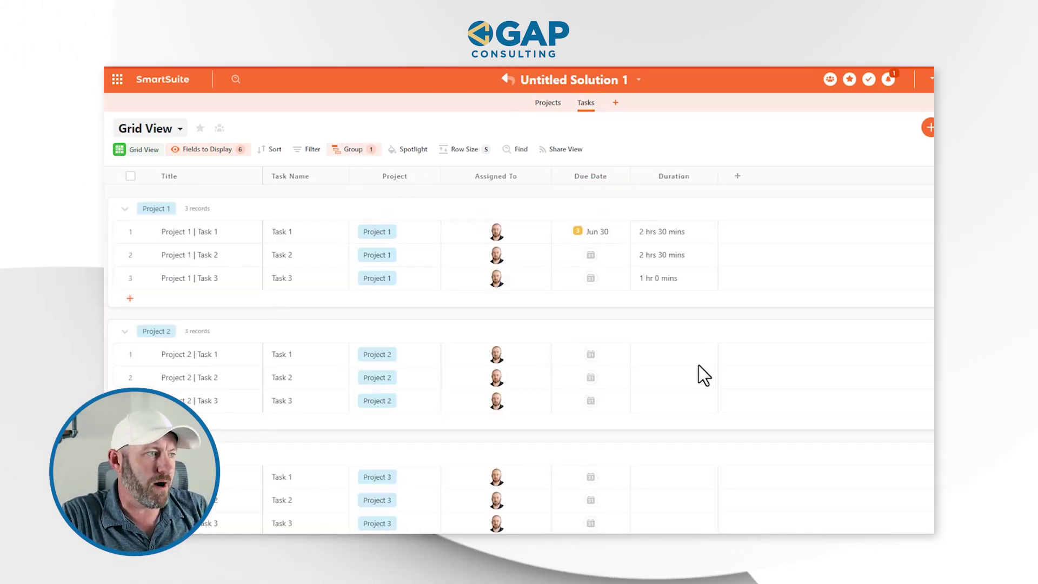
left_click(669, 358)
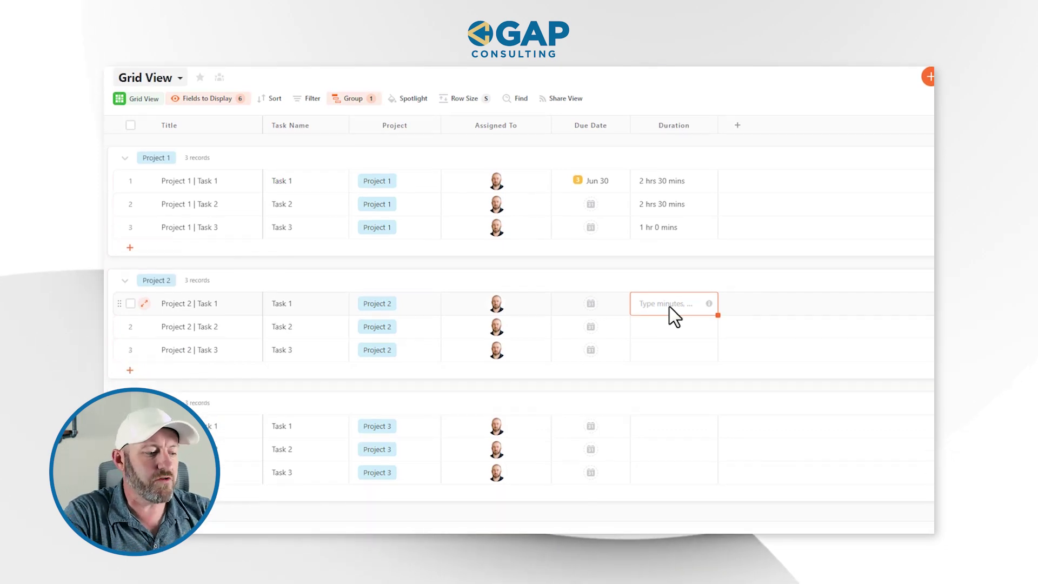
type("3m")
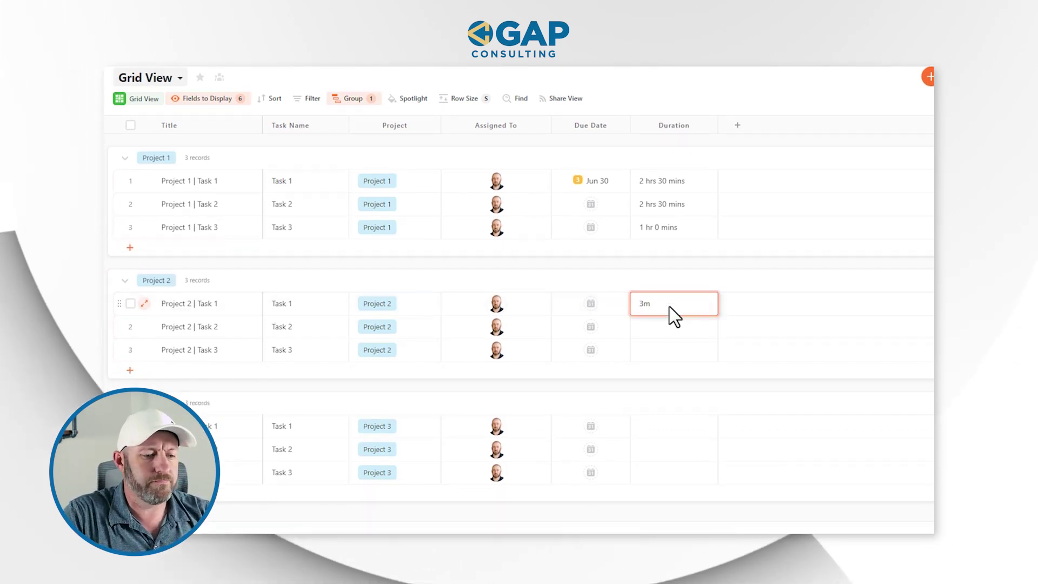
key("BackSpace")
type("0m")
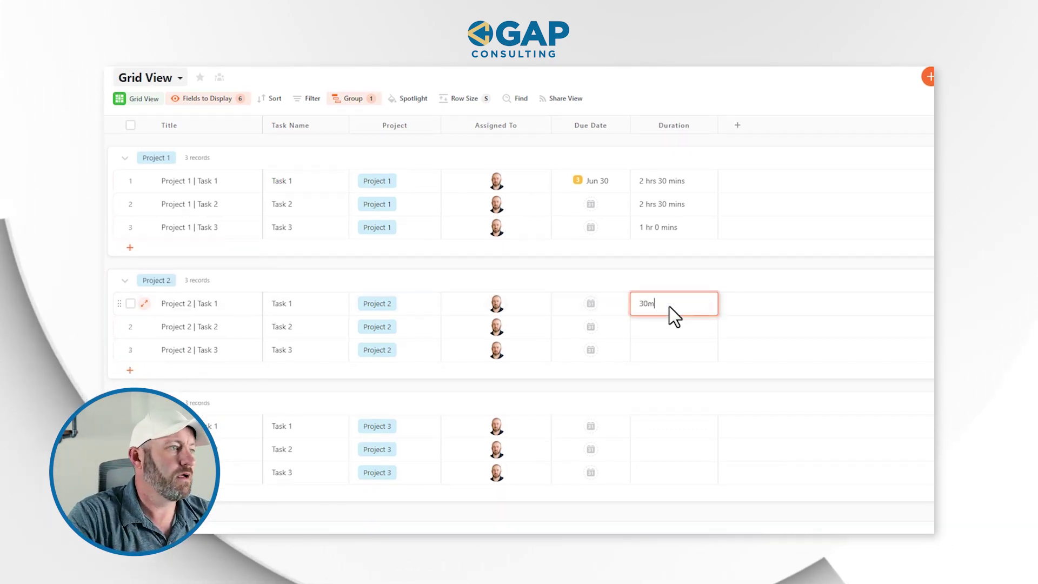
Set the durations of Project 2's Task 2 to 1 hr 30 mins and Task 3 to 3 hrs 30 mins.
left_click(654, 336)
left_click(651, 333)
type("1 hr 30 m")
key("Return")
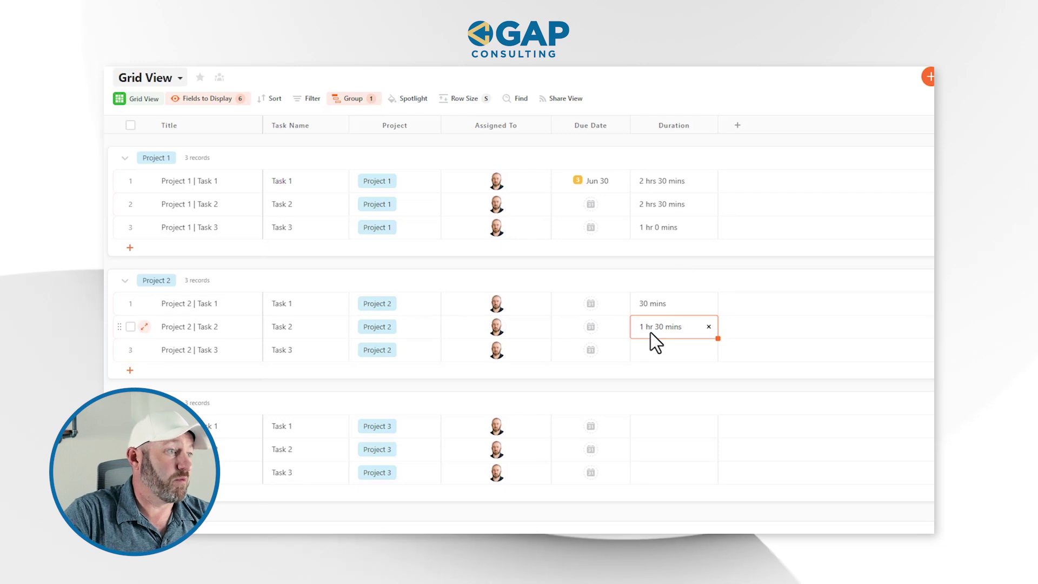
left_click(661, 354)
left_click(661, 354)
type("3h30m")
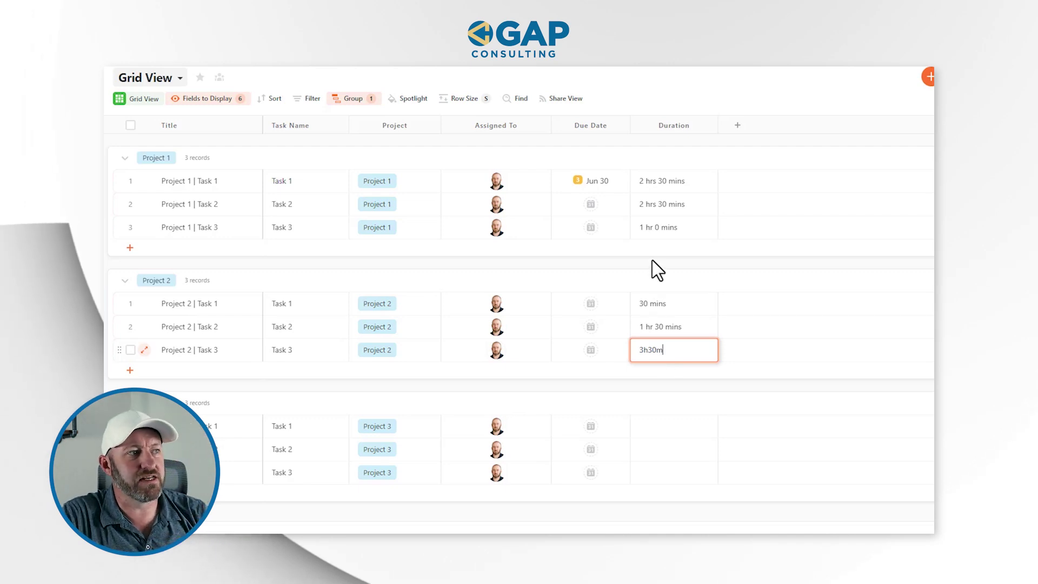
left_click(653, 262)
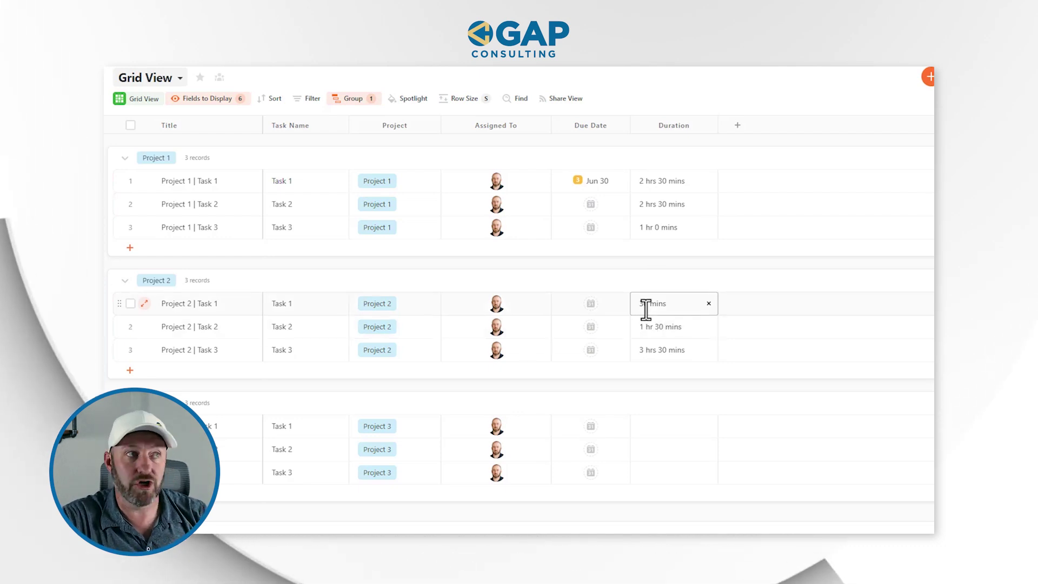
Check Project 2's total time in hours in the Projects table.
scroll(551, 81, "up", 2)
left_click(548, 100)
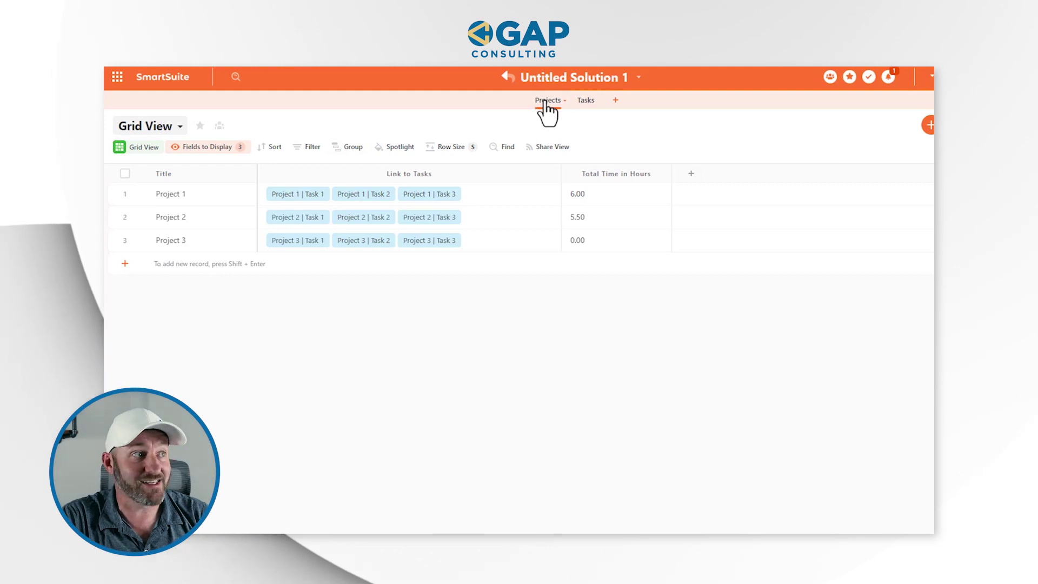
left_click(604, 221)
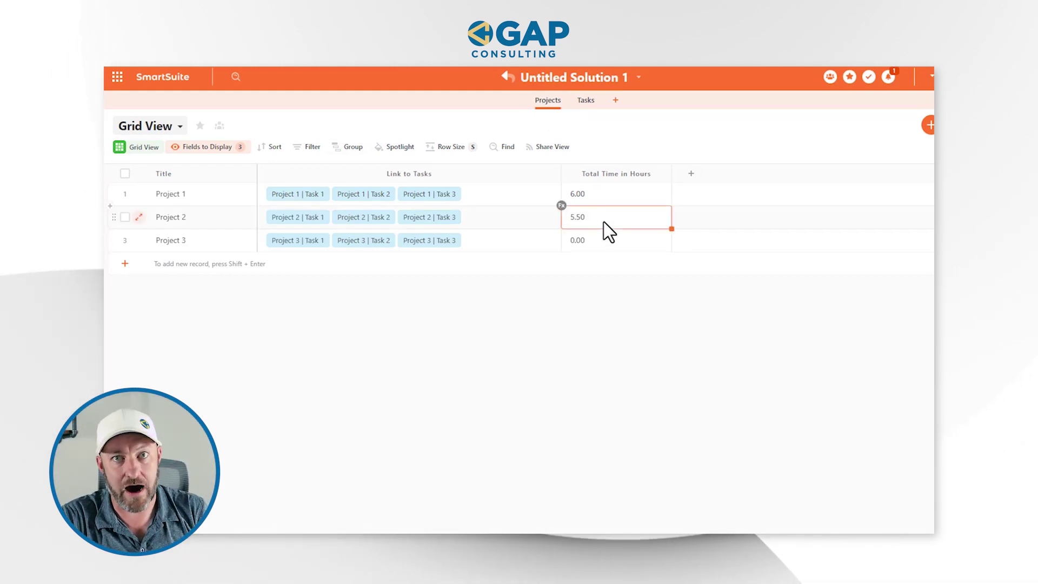
Open the Total Time in Hours formula for editing and replace its SUM function with SUMIF.
double_click(608, 174)
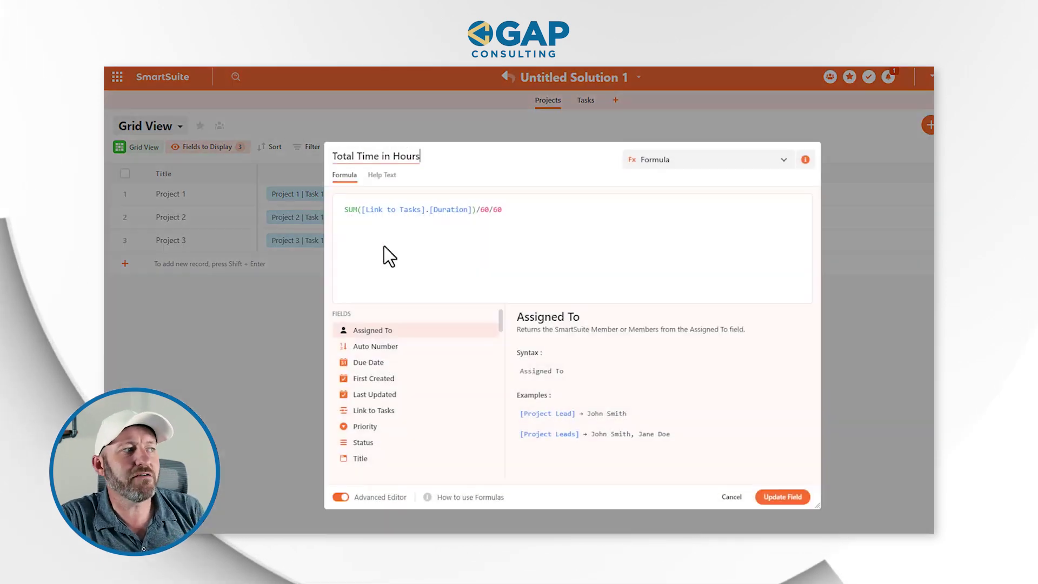
left_click(360, 211)
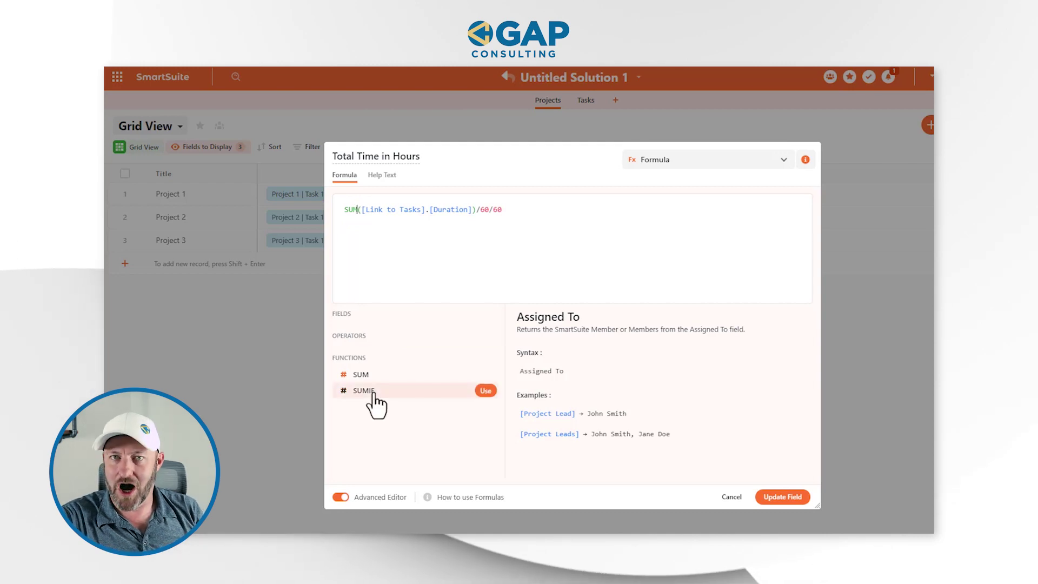
left_click(485, 392)
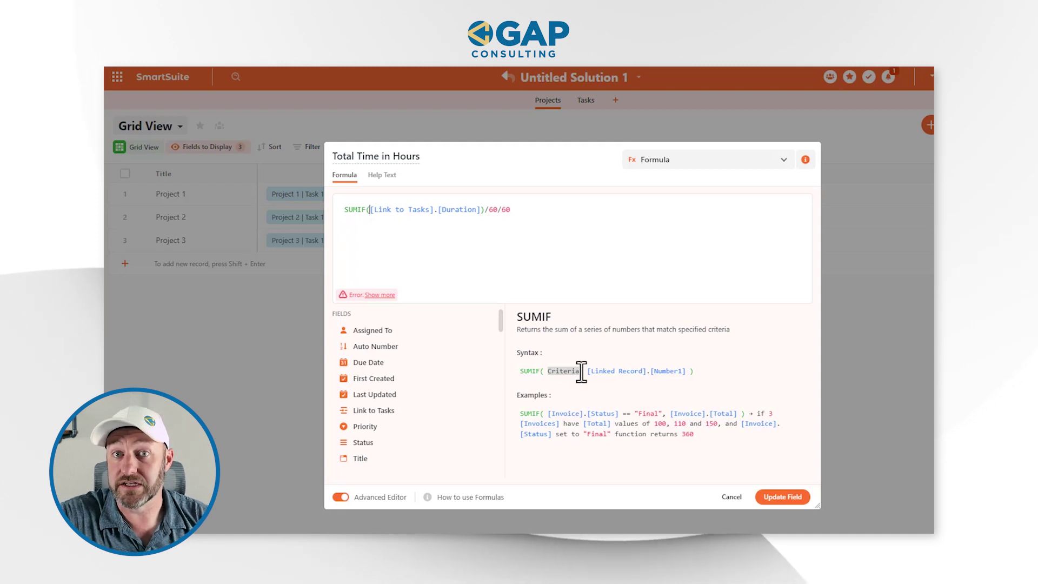
Insert the criterion [Link to Tasks].[Status]=="Complete" and a comma before the Duration argument in SUMIF, and update the field.
left_click(364, 210)
left_click(371, 210)
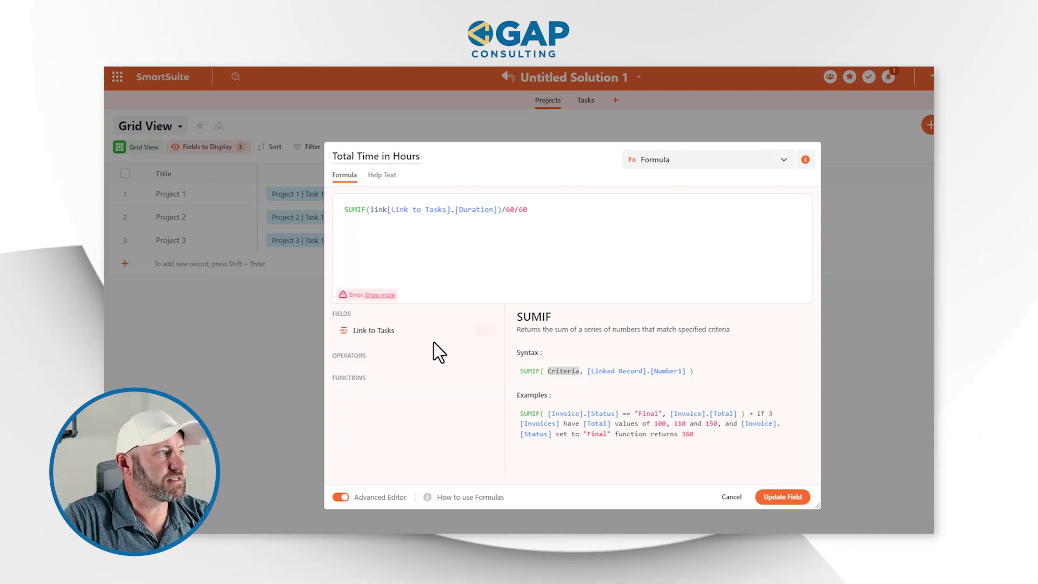
left_click(485, 331)
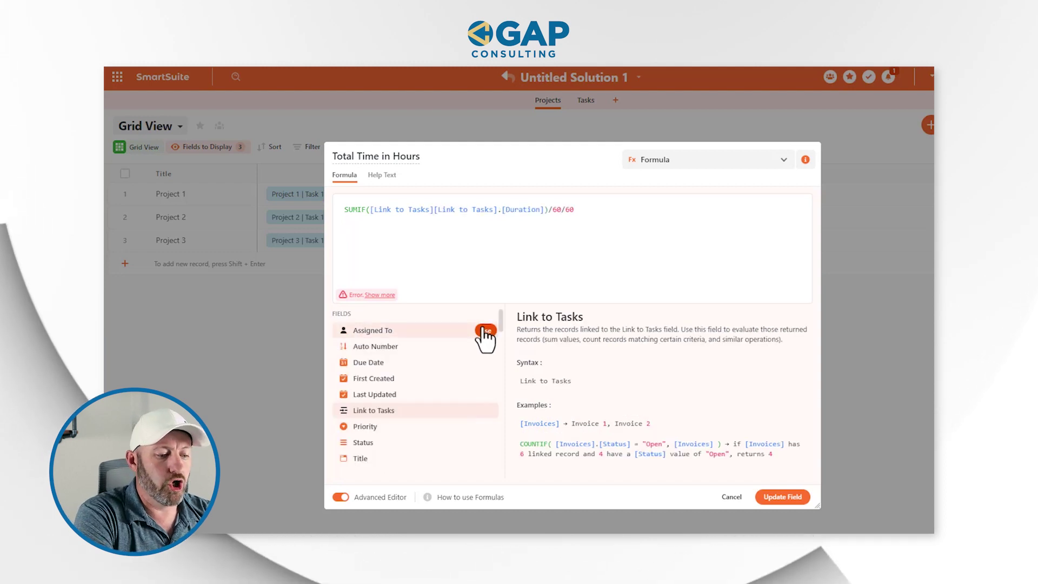
type(".sta")
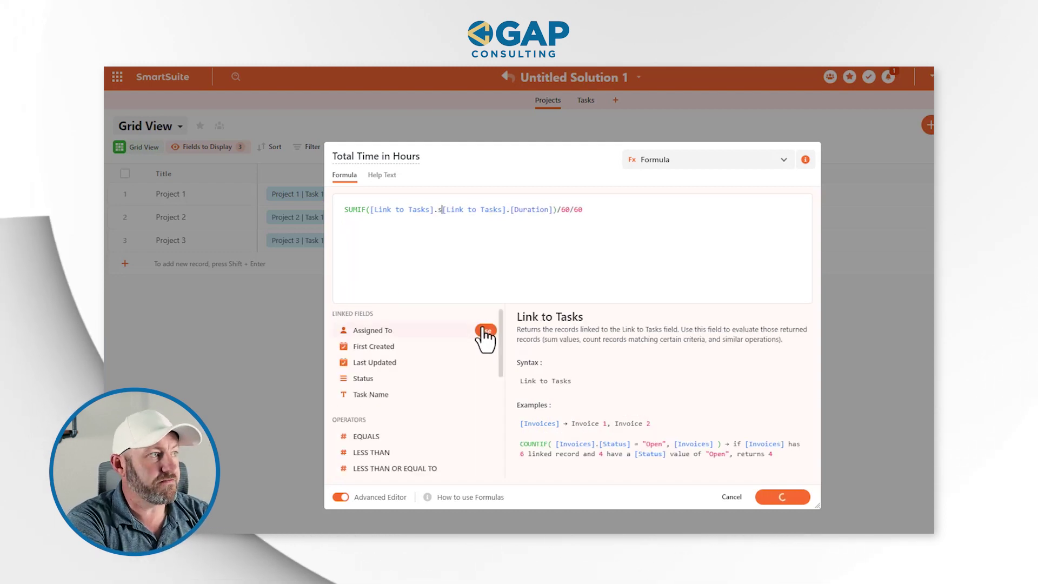
left_click(485, 331)
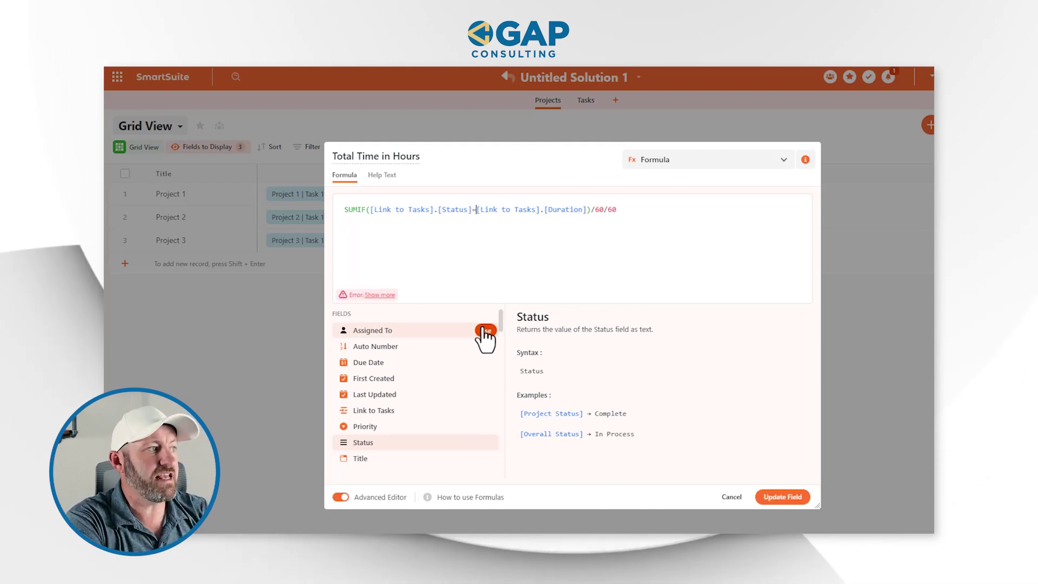
type("==\"Complete\"")
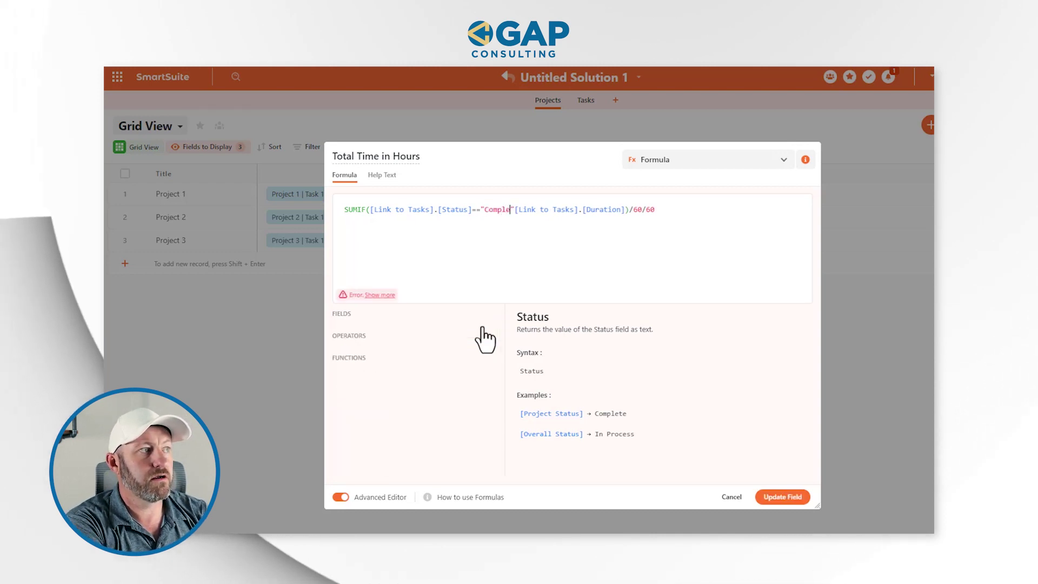
type(",")
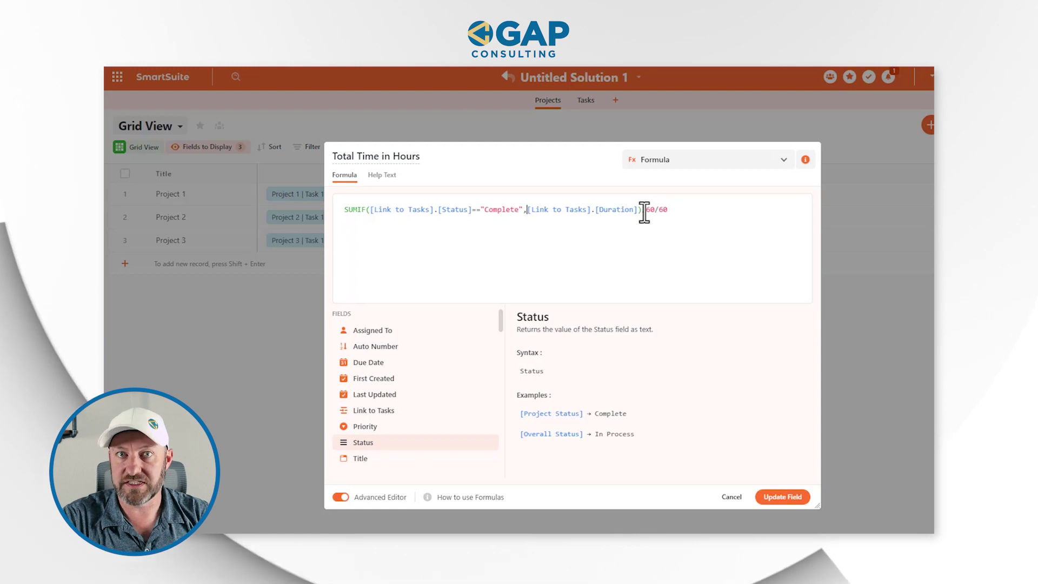
left_click(788, 499)
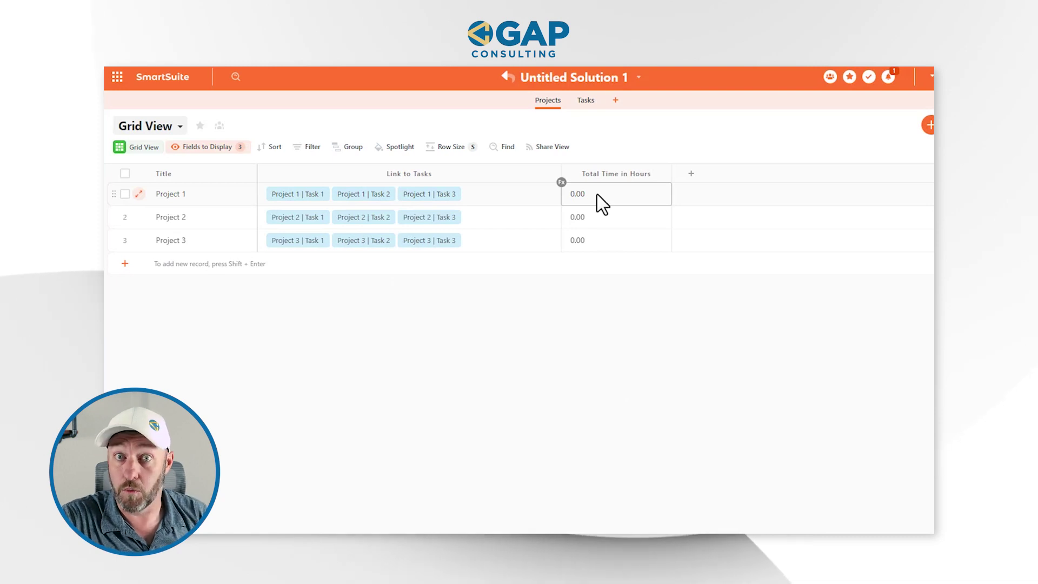
Display the Status field in the Tasks table's grid view.
left_click(584, 103)
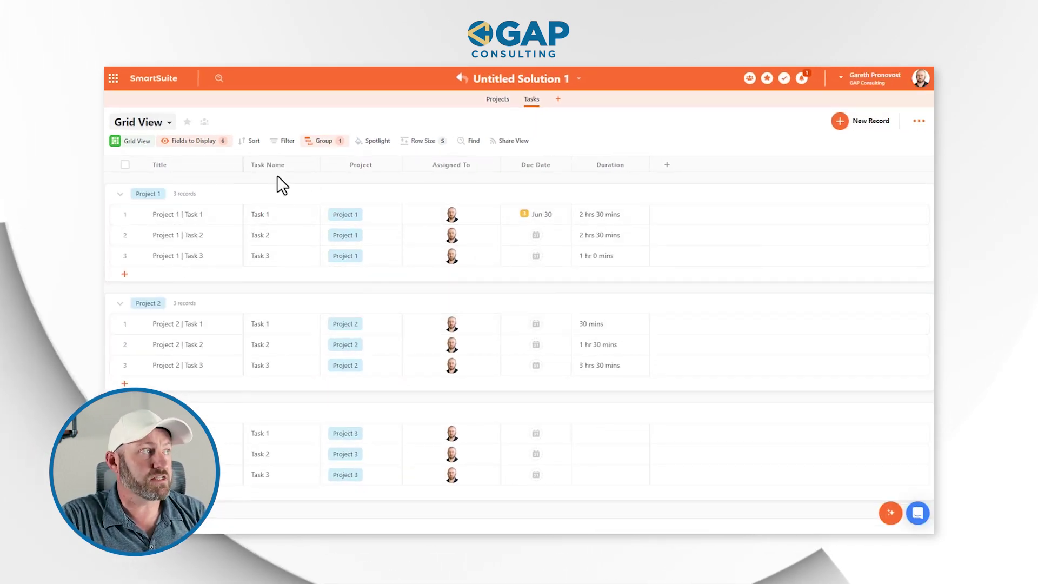
left_click(192, 141)
type("sta")
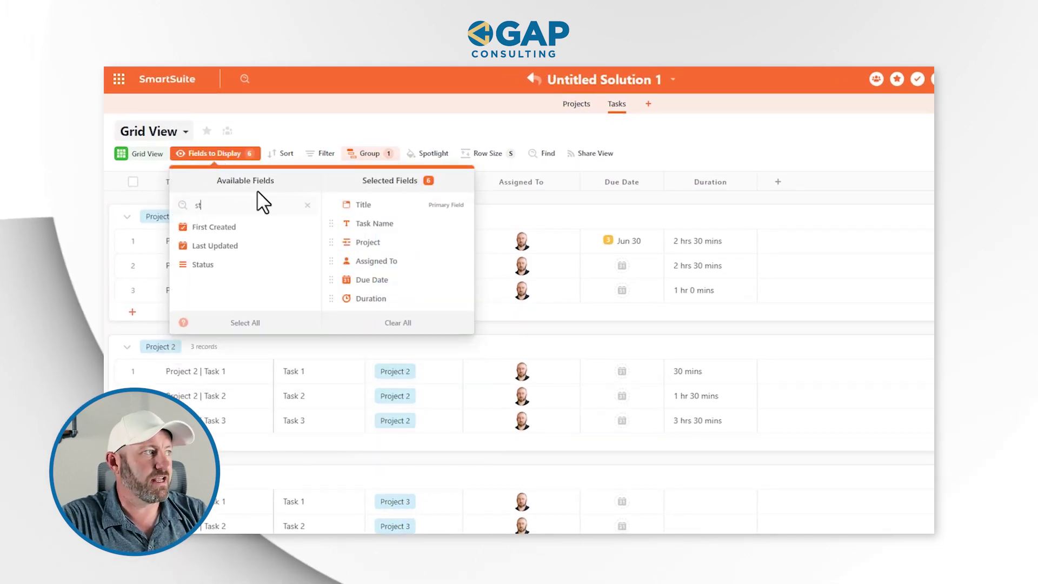
left_click(246, 244)
left_click(767, 155)
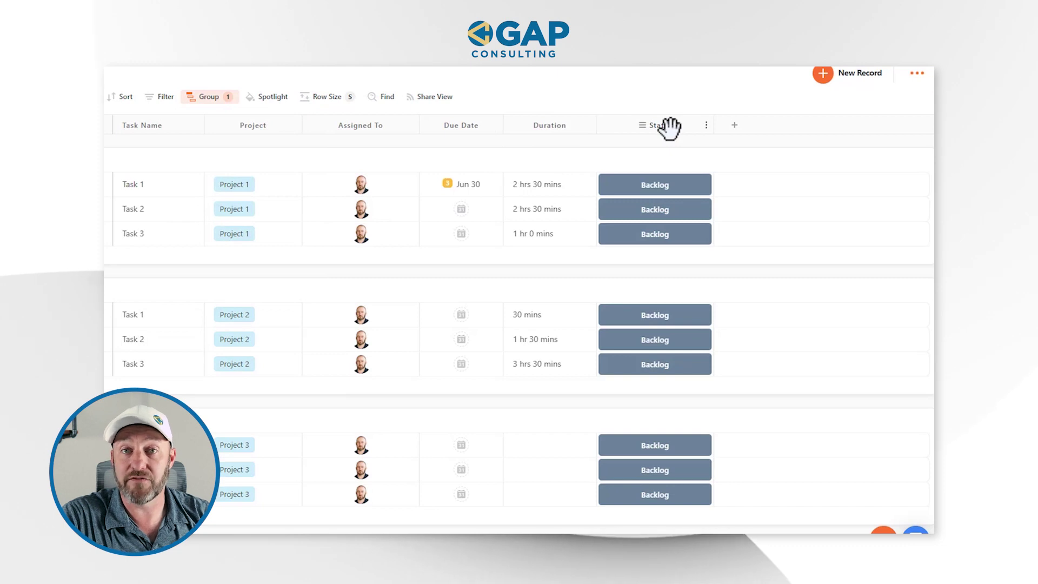
Set the status of Project 1's Task 1 to Complete, and check the project's total in the Projects table.
left_click(702, 186)
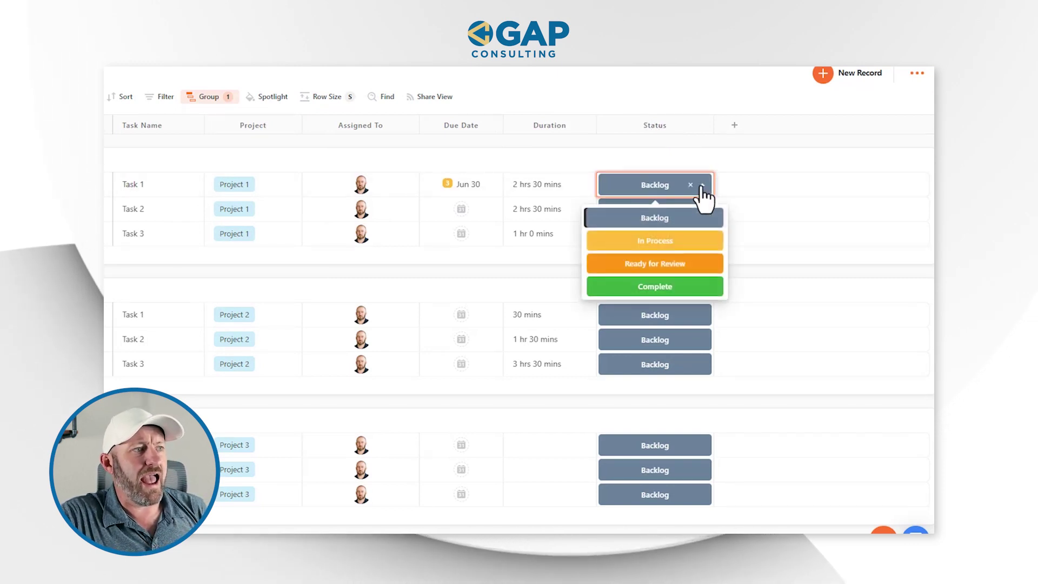
left_click(664, 286)
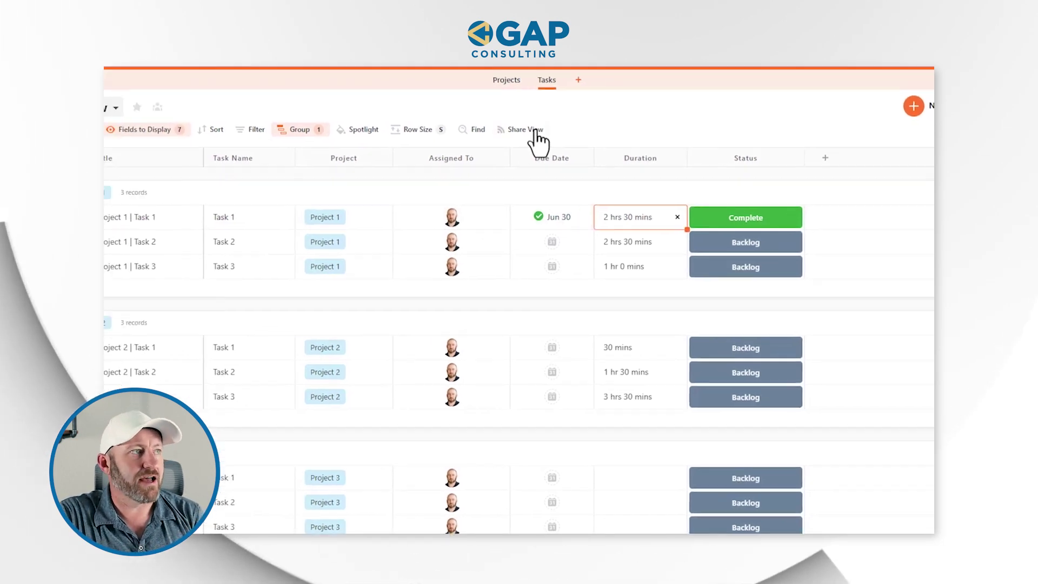
left_click(572, 106)
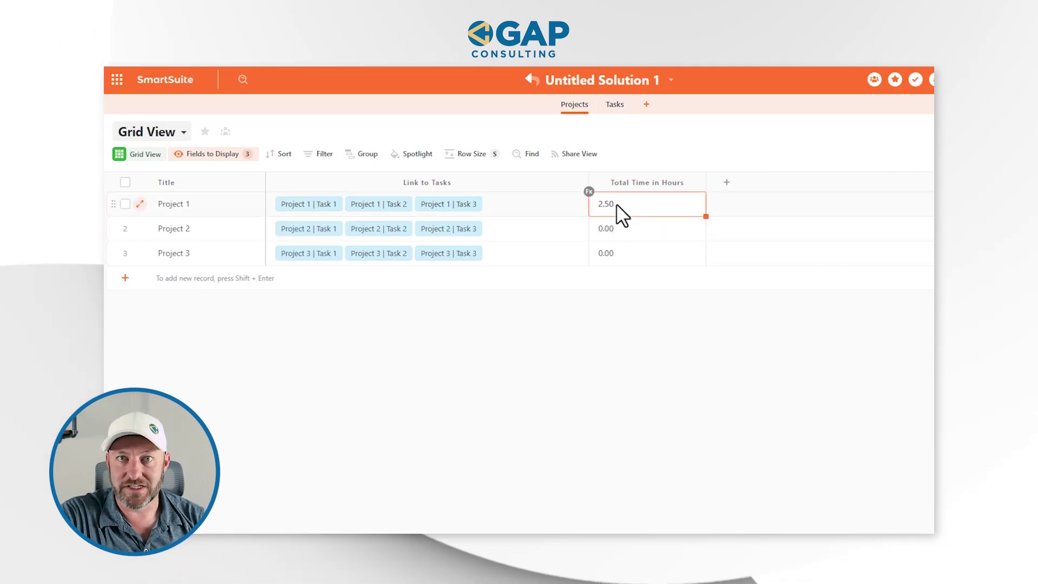
Set the status of Project 1's Task 3 to Complete in the Tasks table.
left_click(615, 105)
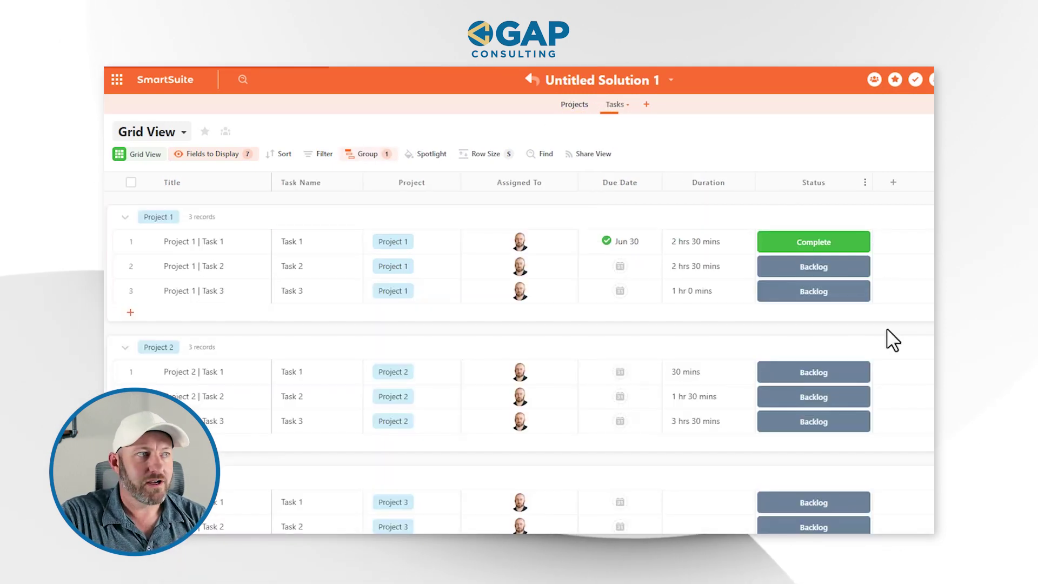
left_click(792, 291)
left_click(753, 295)
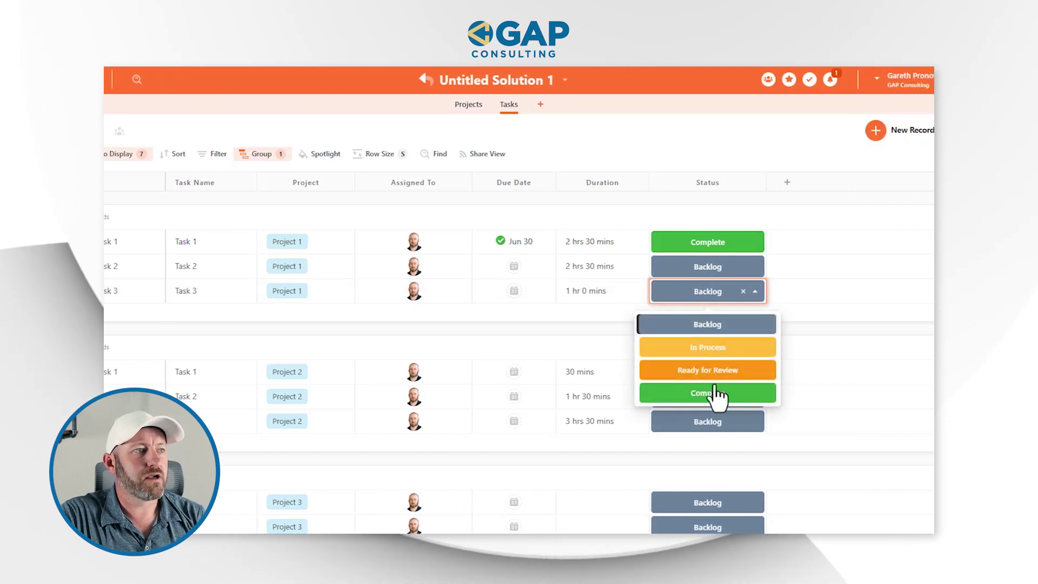
left_click(710, 394)
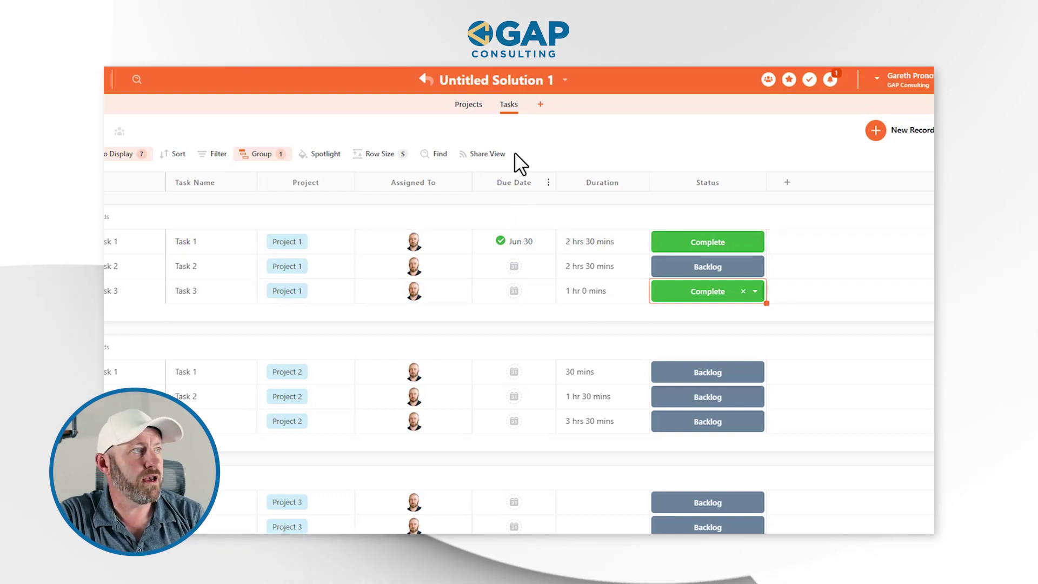
Review the Total Time in Hours formula in the Projects table, highlighting its Status criterion and its linked Duration argument.
left_click(469, 105)
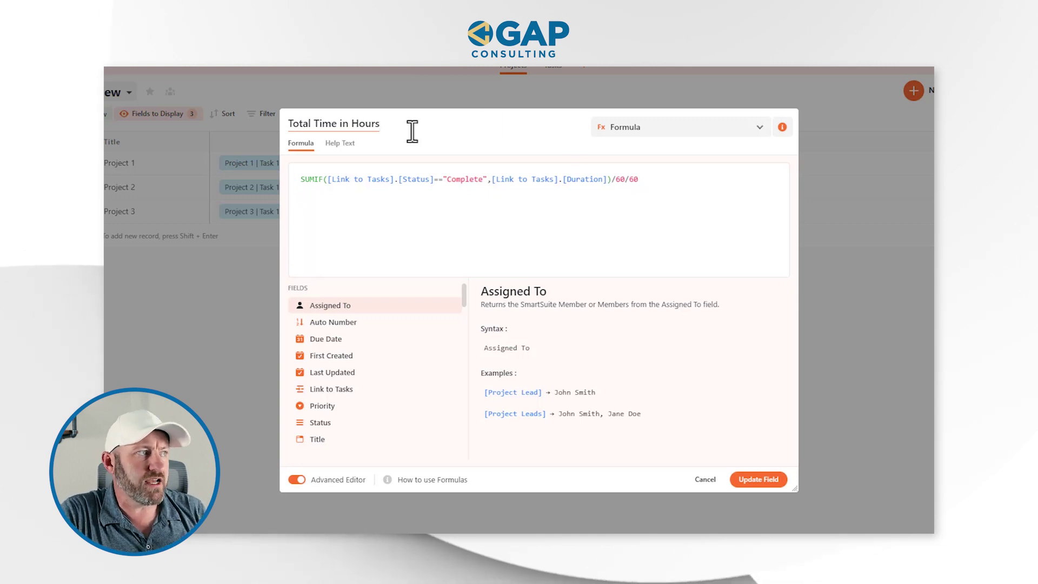
left_click_drag(324, 179, 459, 179)
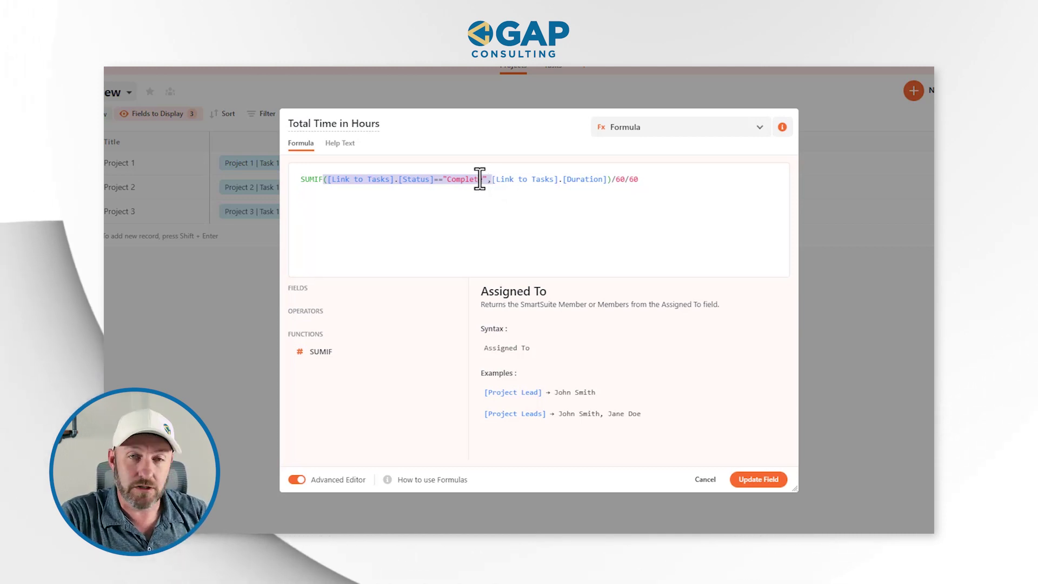
left_click_drag(492, 180, 606, 187)
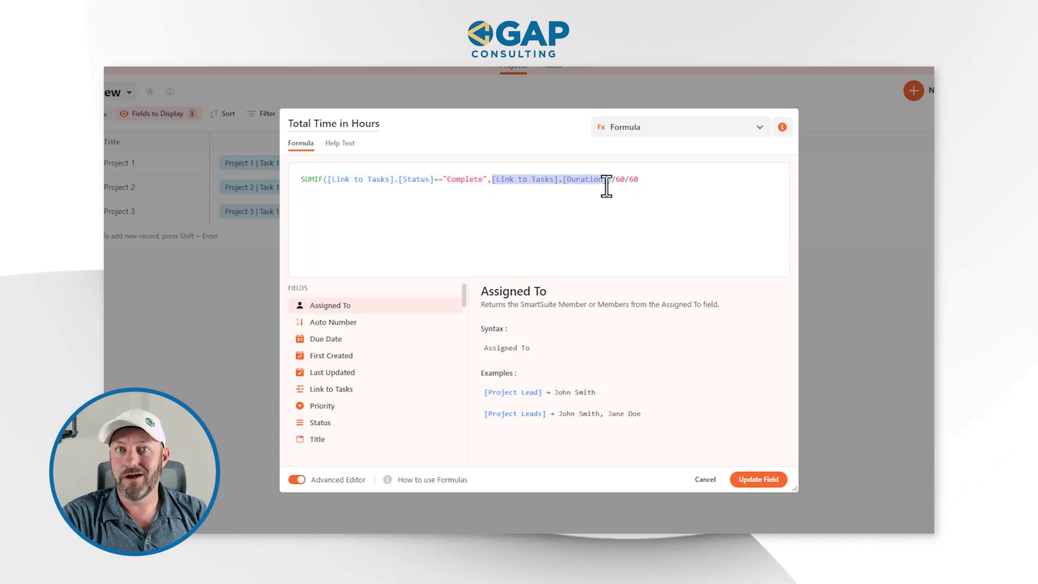